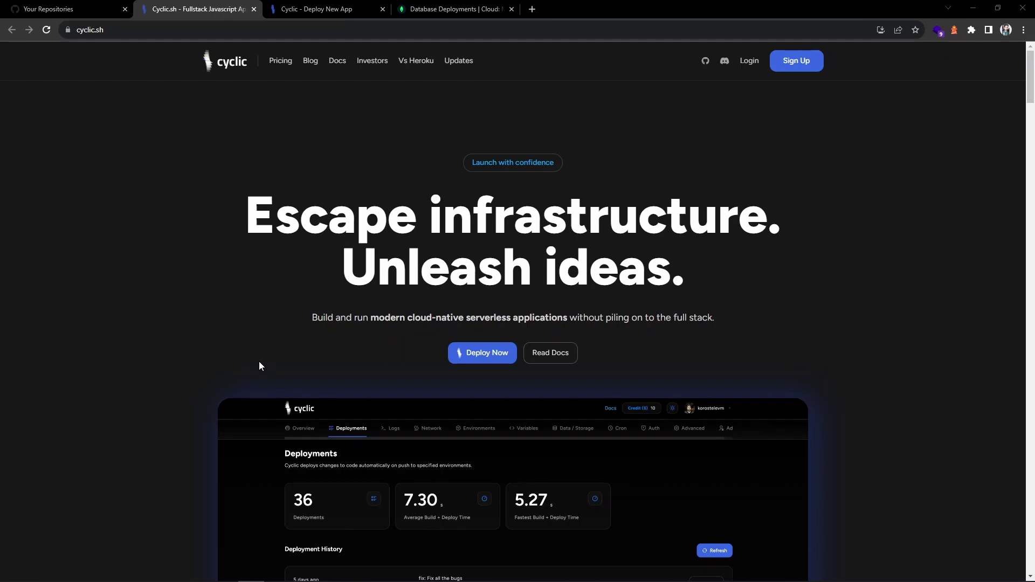
Examine the Cyclic home page, covering the go-live workflow, supported languages and frameworks, and the reasons to deploy on Cyclic.
{"action": "scroll", "coordinate": [258, 362], "scroll_direction": "down", "scroll_amount": 7}
{"action": "scroll", "coordinate": [255, 364], "scroll_direction": "down", "scroll_amount": 6}
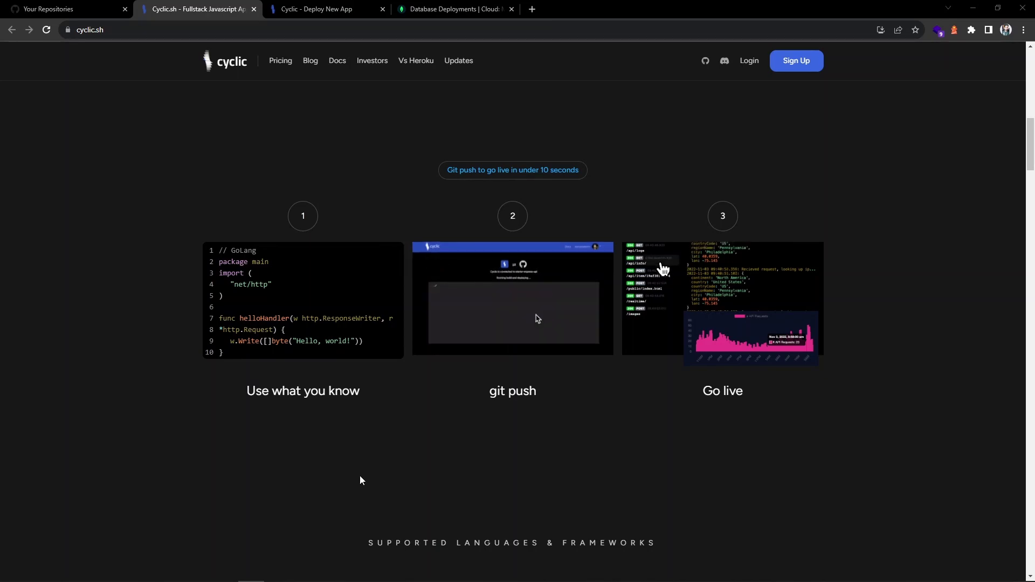
{"action": "scroll", "coordinate": [294, 479], "scroll_direction": "down", "scroll_amount": 7}
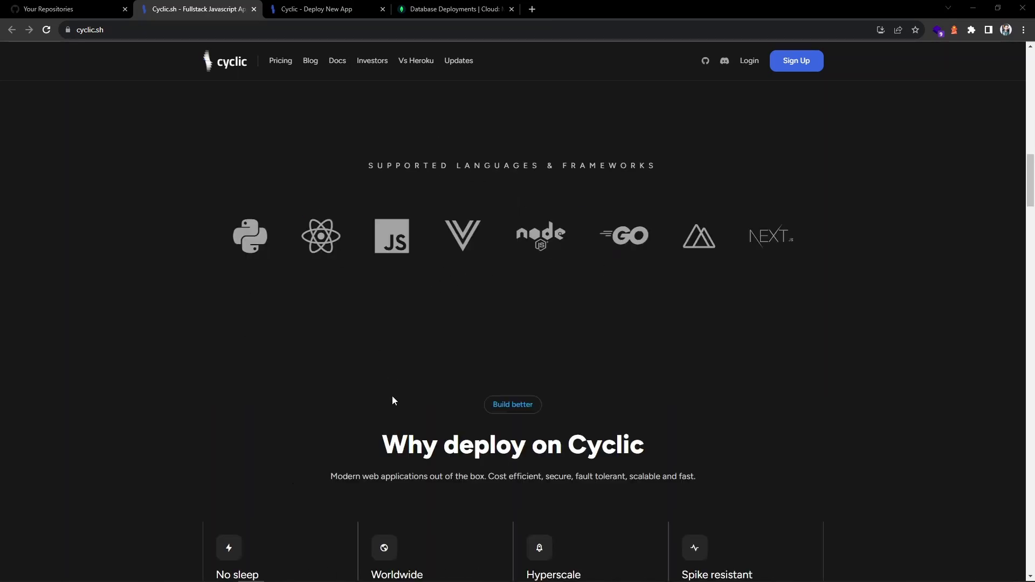
{"action": "scroll", "coordinate": [392, 399], "scroll_direction": "down", "scroll_amount": 5}
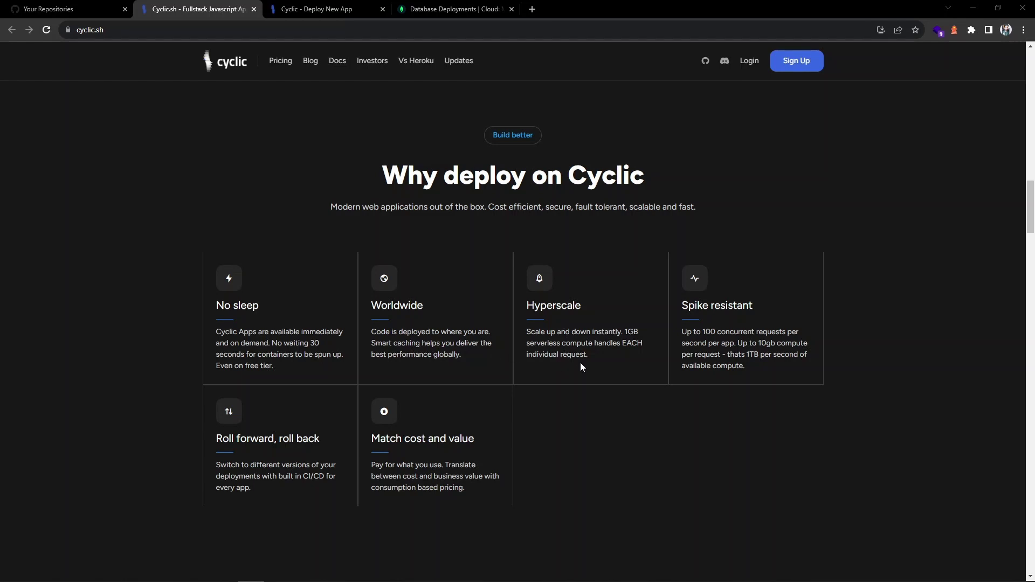
{"action": "left_click_drag", "start_coordinate": [683, 332], "coordinate": [755, 331]}
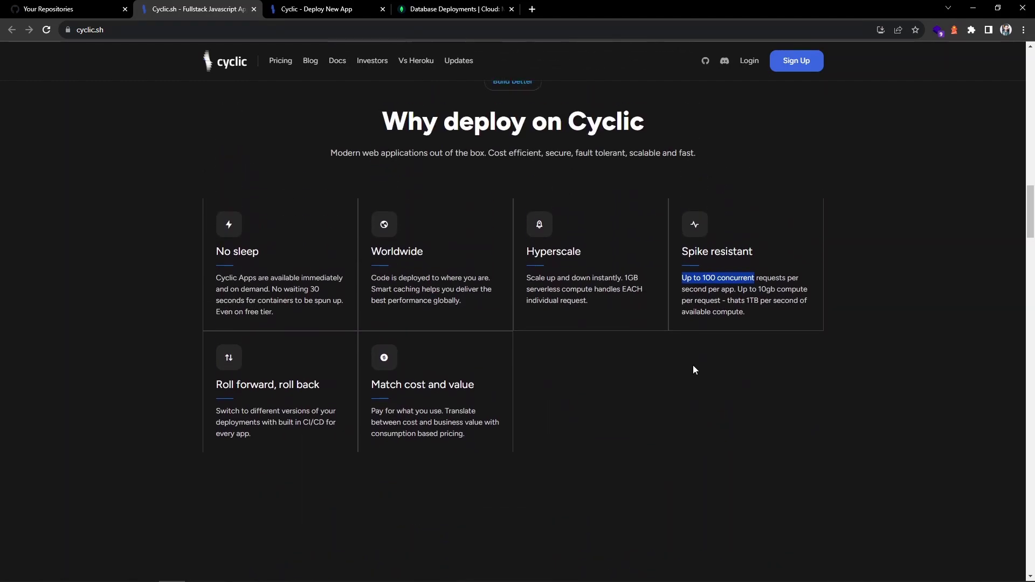
{"action": "scroll", "coordinate": [472, 234], "scroll_direction": "up", "scroll_amount": 15}
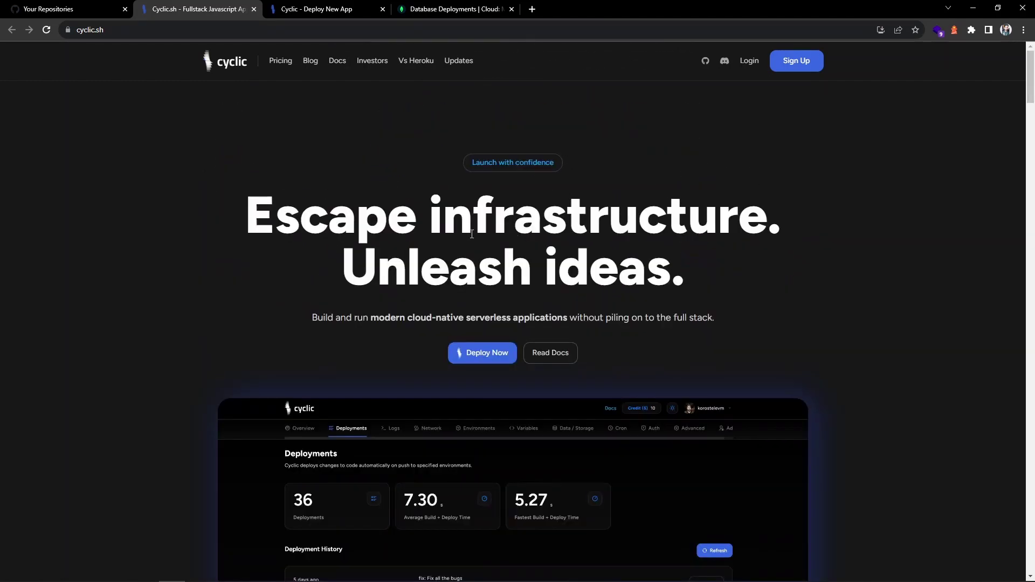
Open Cyclic's pricing page in a separate tab and examine the paid plans and the Free Forever plan's features.
{"action": "right_click", "coordinate": [277, 68]}
{"action": "left_click", "coordinate": [310, 72]}
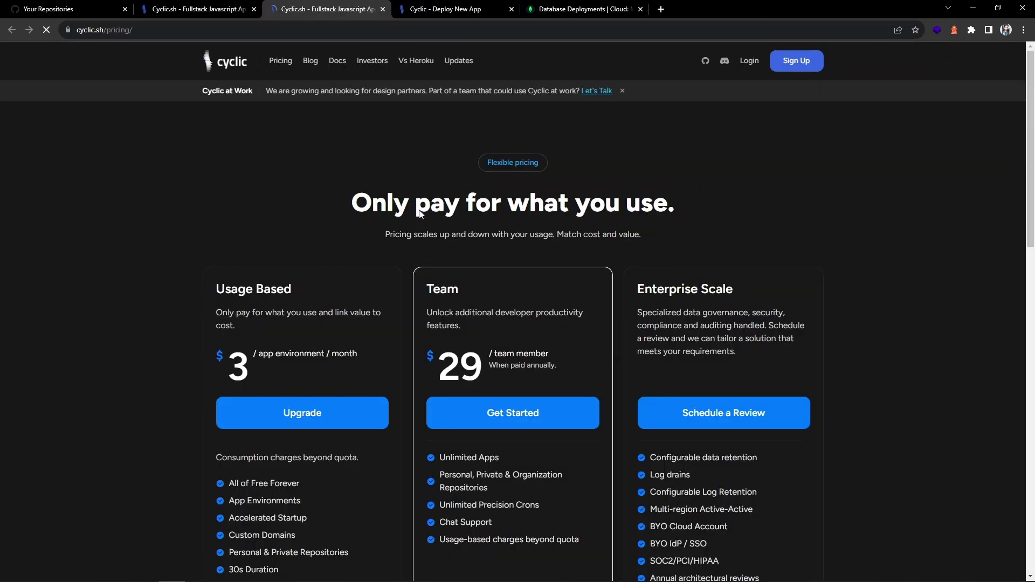
{"action": "scroll", "coordinate": [178, 366], "scroll_direction": "down", "scroll_amount": 2}
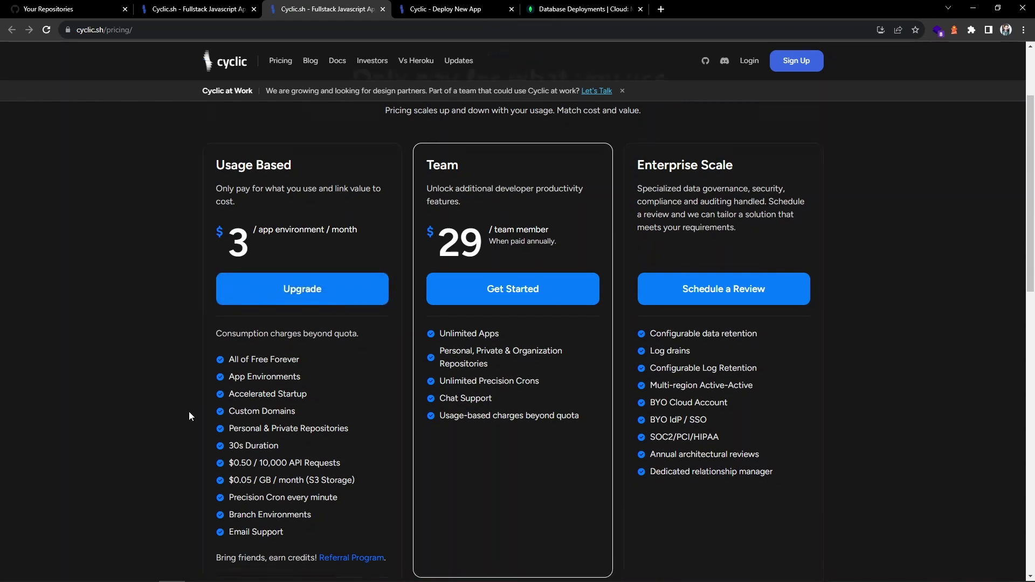
{"action": "scroll", "coordinate": [188, 412], "scroll_direction": "down", "scroll_amount": 8}
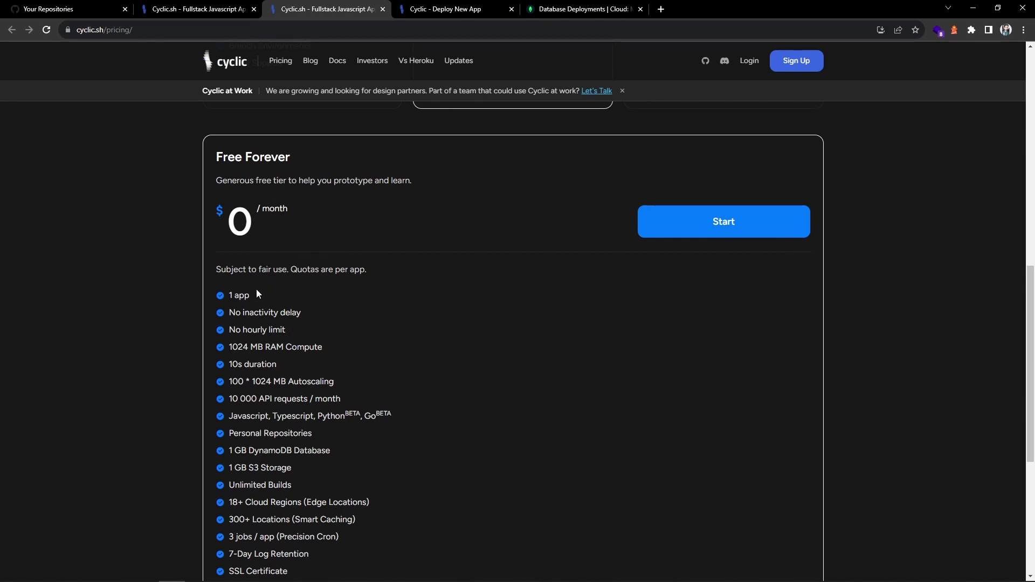
{"action": "left_click_drag", "start_coordinate": [247, 299], "coordinate": [229, 297]}
{"action": "left_click", "coordinate": [253, 295]}
{"action": "scroll", "coordinate": [323, 348], "scroll_direction": "down", "scroll_amount": 1}
{"action": "scroll", "coordinate": [267, 283], "scroll_direction": "down", "scroll_amount": 2}
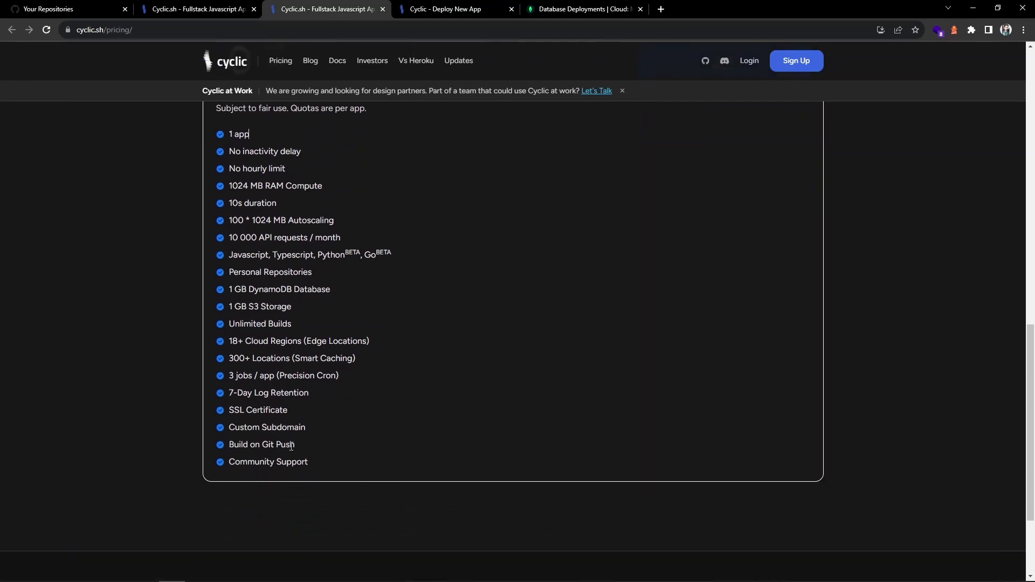
{"action": "scroll", "coordinate": [309, 427], "scroll_direction": "up", "scroll_amount": 13}
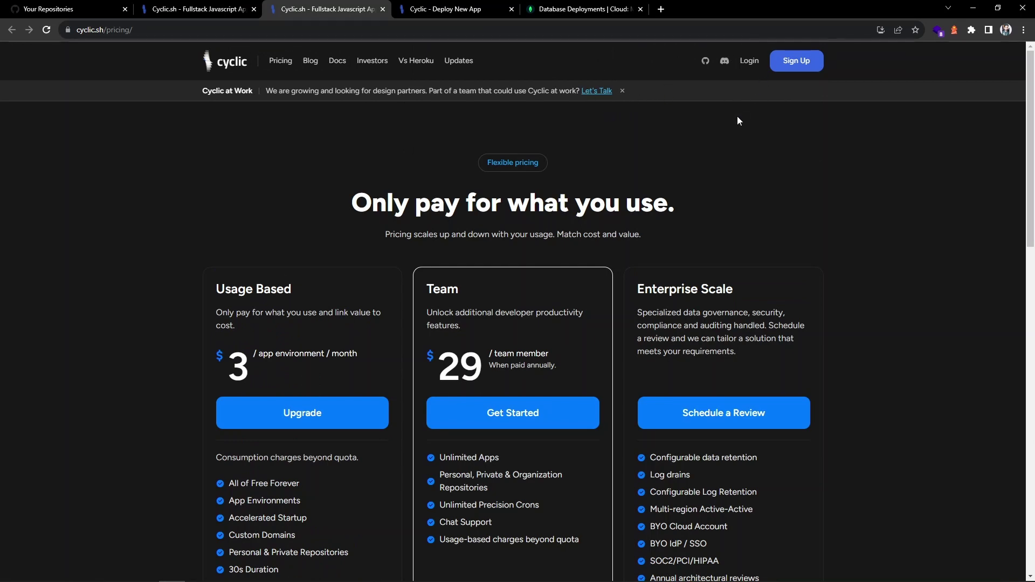
Examine the JavaScript starter templates on Cyclic's Deploy New App page and open the Link Your Own repository option.
{"action": "left_click", "coordinate": [447, 10]}
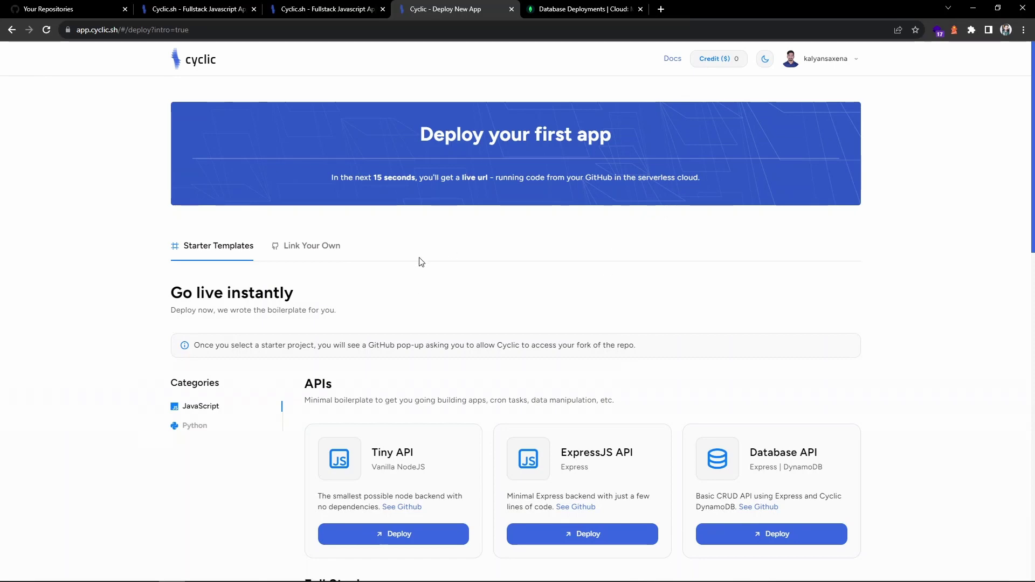
{"action": "scroll", "coordinate": [216, 416], "scroll_direction": "down", "scroll_amount": 2}
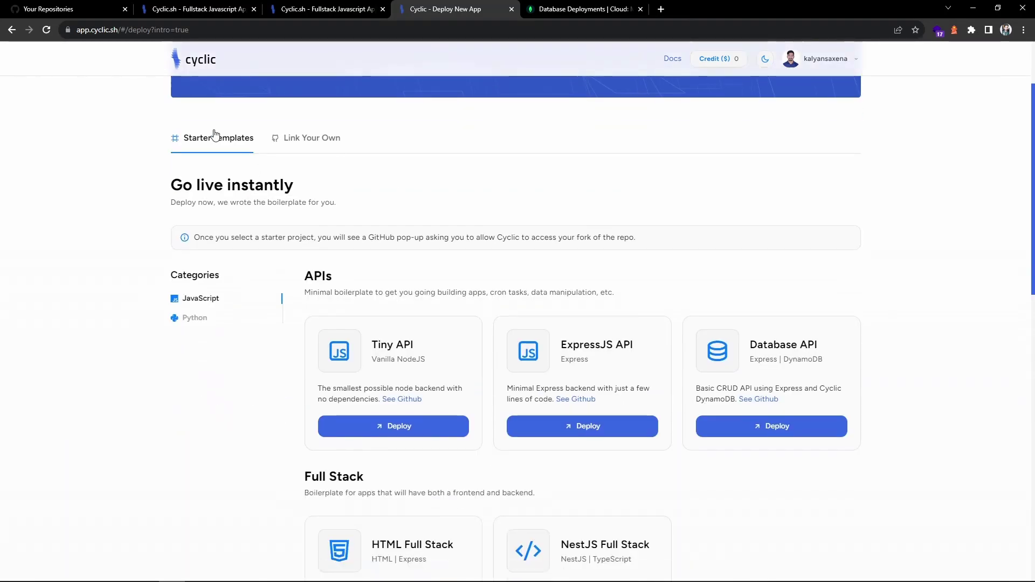
{"action": "scroll", "coordinate": [204, 148], "scroll_direction": "down", "scroll_amount": 2}
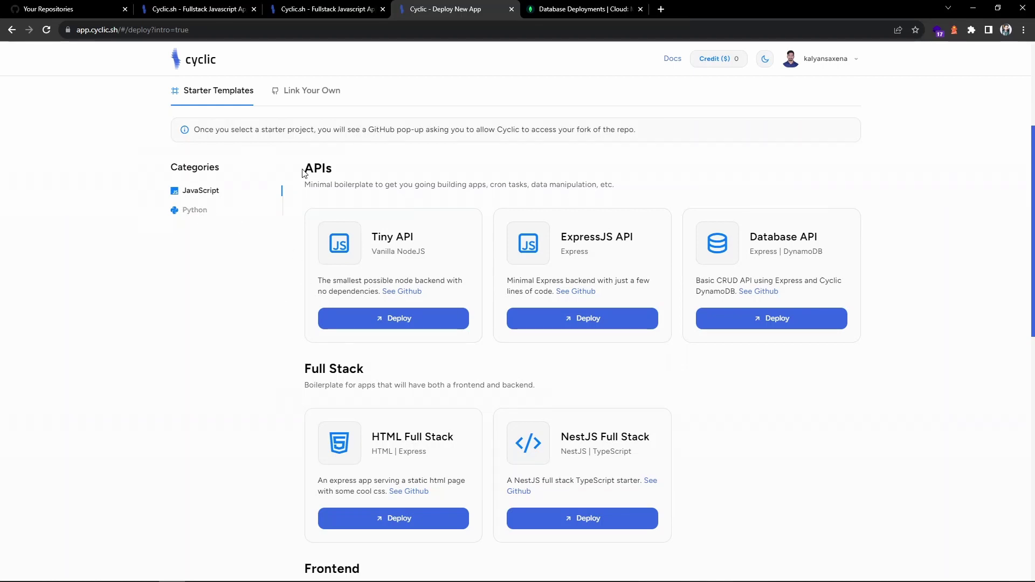
{"action": "scroll", "coordinate": [304, 172], "scroll_direction": "up", "scroll_amount": 2}
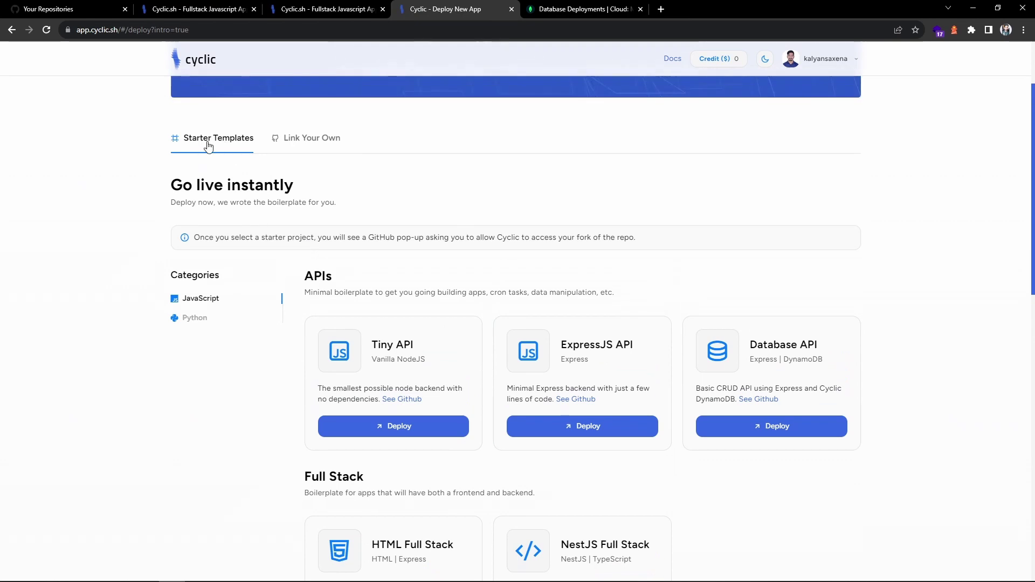
{"action": "scroll", "coordinate": [323, 340], "scroll_direction": "down", "scroll_amount": 1}
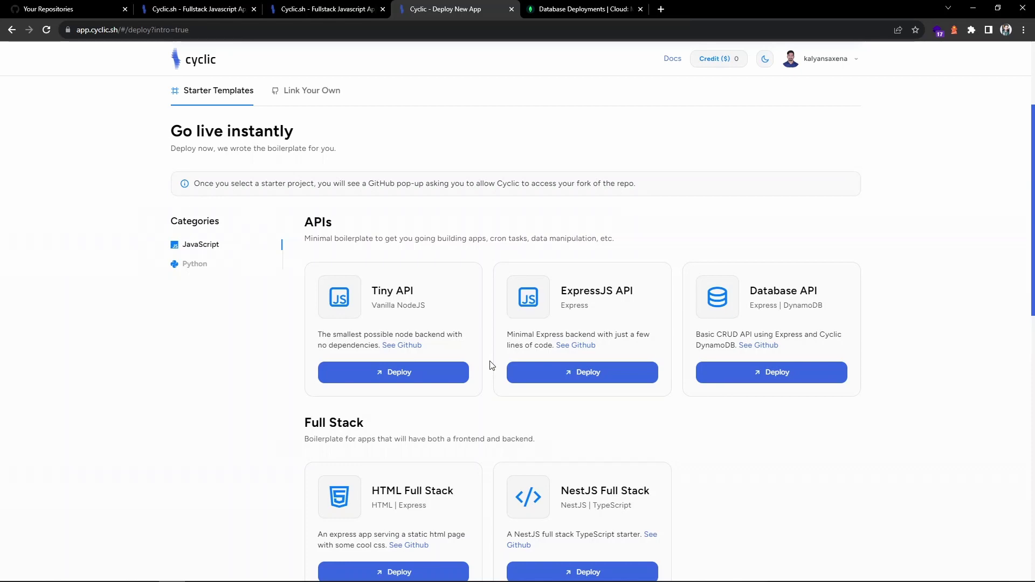
{"action": "scroll", "coordinate": [479, 350], "scroll_direction": "down", "scroll_amount": 4}
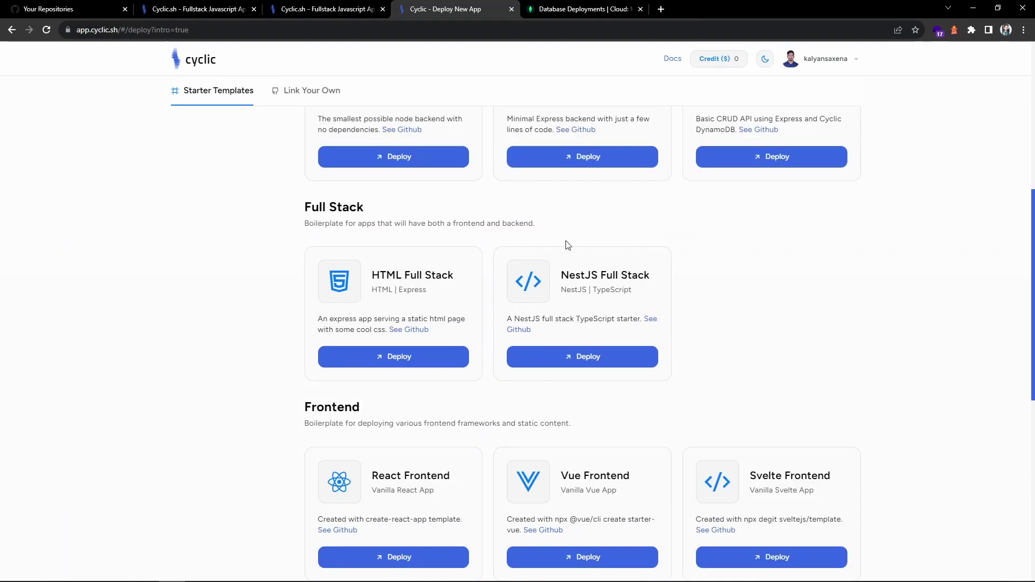
{"action": "scroll", "coordinate": [523, 393], "scroll_direction": "down", "scroll_amount": 4}
{"action": "scroll", "coordinate": [512, 444], "scroll_direction": "up", "scroll_amount": 9}
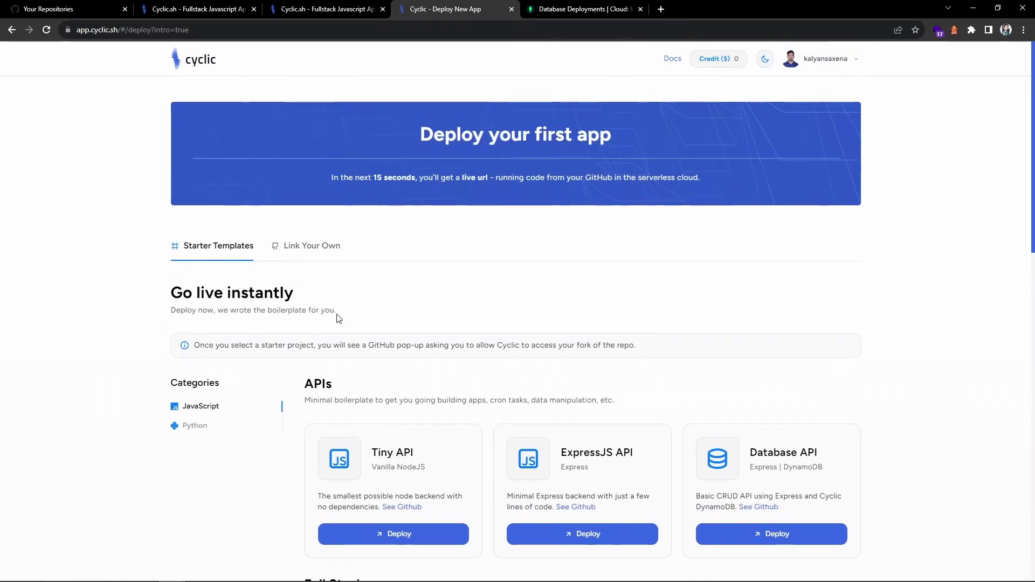
{"action": "left_click", "coordinate": [310, 247]}
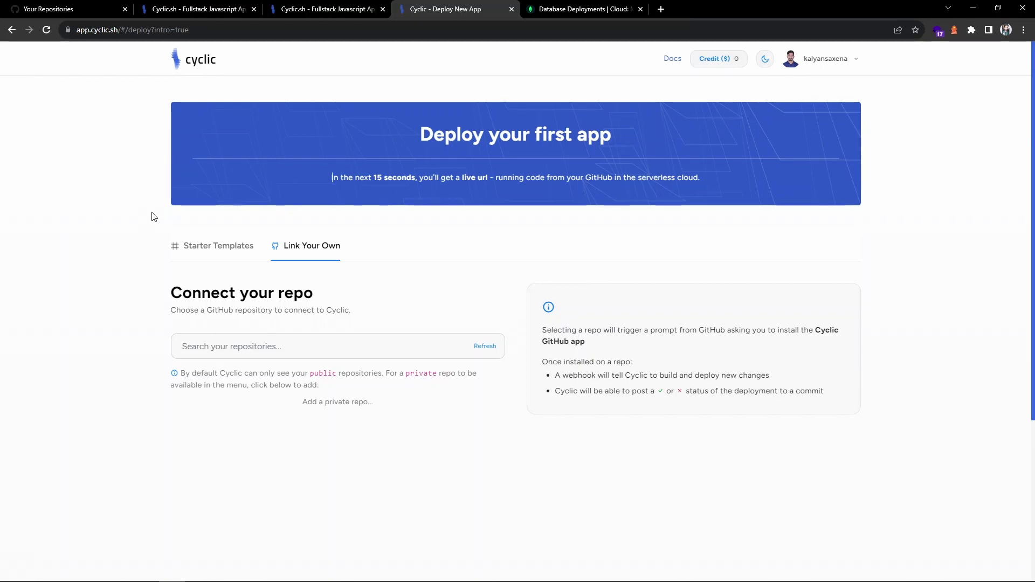
Switch to VS Code and examine package.json, as well as the Express app, middleware and route setup in server.js.
{"action": "key", "text": "alt+Tab"}
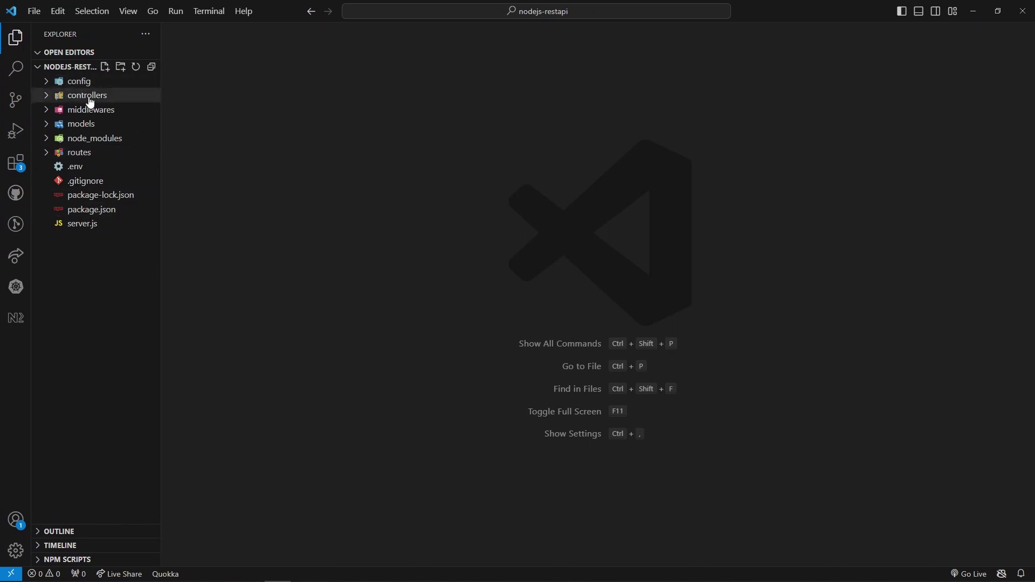
{"action": "left_click", "coordinate": [110, 216]}
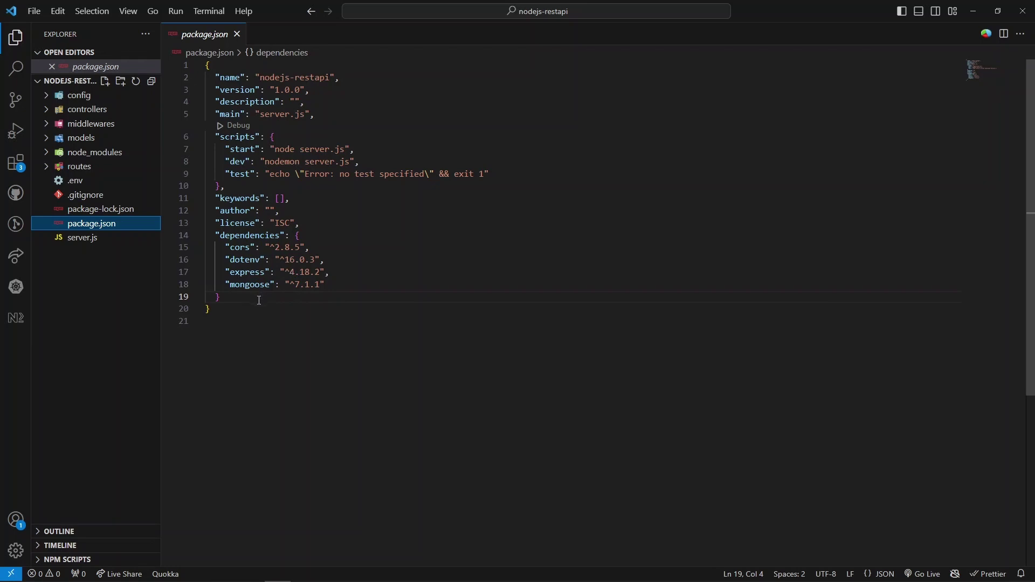
{"action": "left_click", "coordinate": [84, 240]}
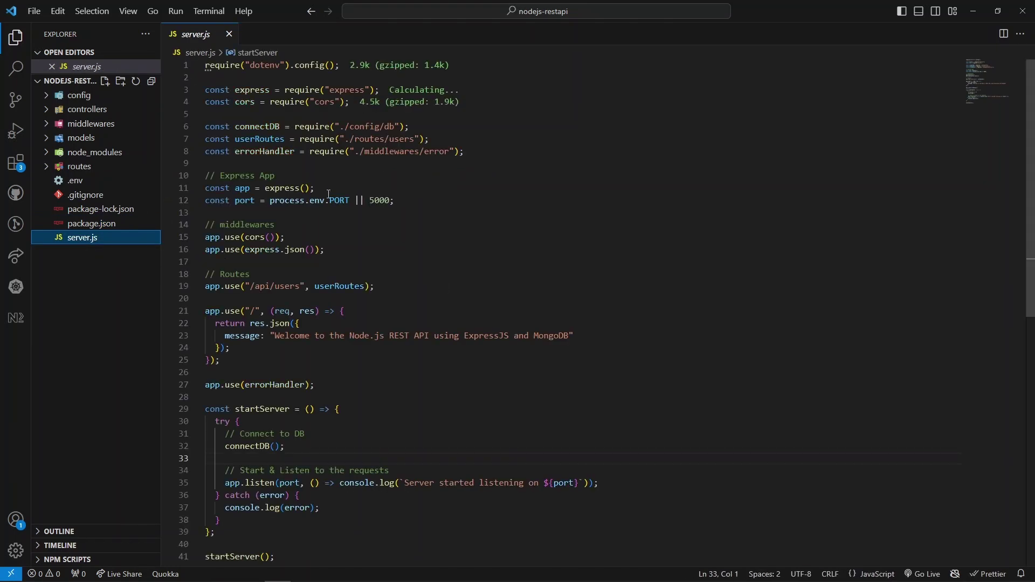
{"action": "left_click_drag", "start_coordinate": [395, 200], "coordinate": [204, 188]}
{"action": "left_click", "coordinate": [335, 253]}
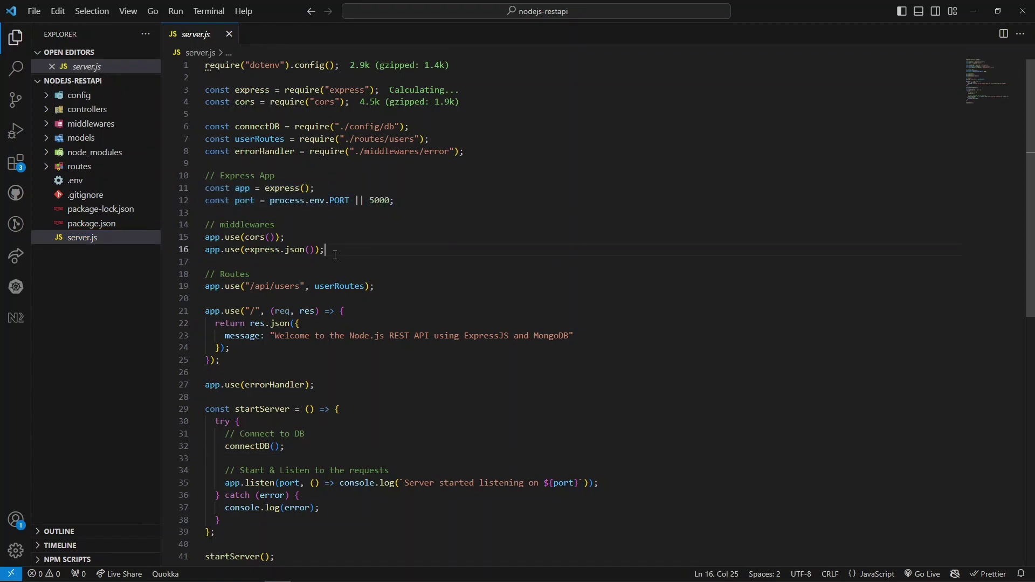
{"action": "left_click_drag", "start_coordinate": [335, 255], "coordinate": [205, 240]}
{"action": "left_click", "coordinate": [308, 277]}
{"action": "left_click_drag", "start_coordinate": [388, 285], "coordinate": [241, 286]}
{"action": "scroll", "coordinate": [325, 383], "scroll_direction": "down", "scroll_amount": 1}
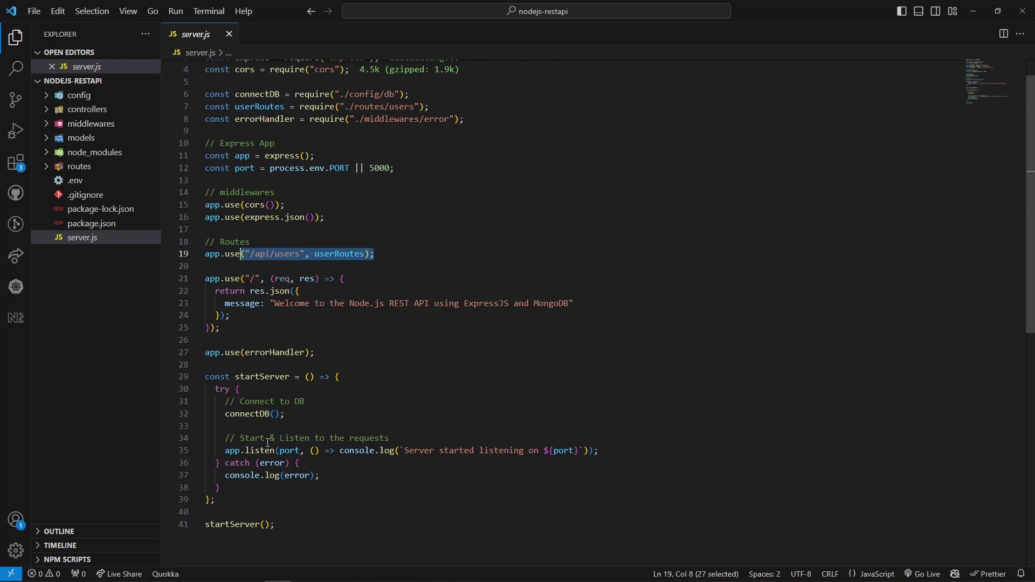
Examine the database connection and server listening code in startServer, plus the /api/users route in server.js.
{"action": "left_click_drag", "start_coordinate": [271, 535], "coordinate": [299, 416]}
{"action": "left_click", "coordinate": [308, 419]}
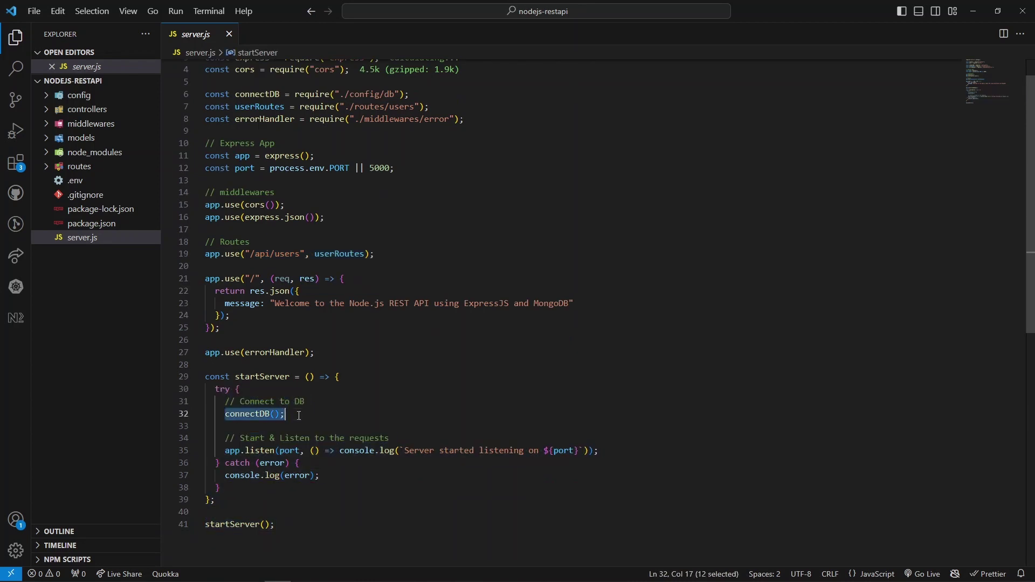
{"action": "left_click", "coordinate": [227, 450]}
{"action": "left_click", "coordinate": [330, 429]}
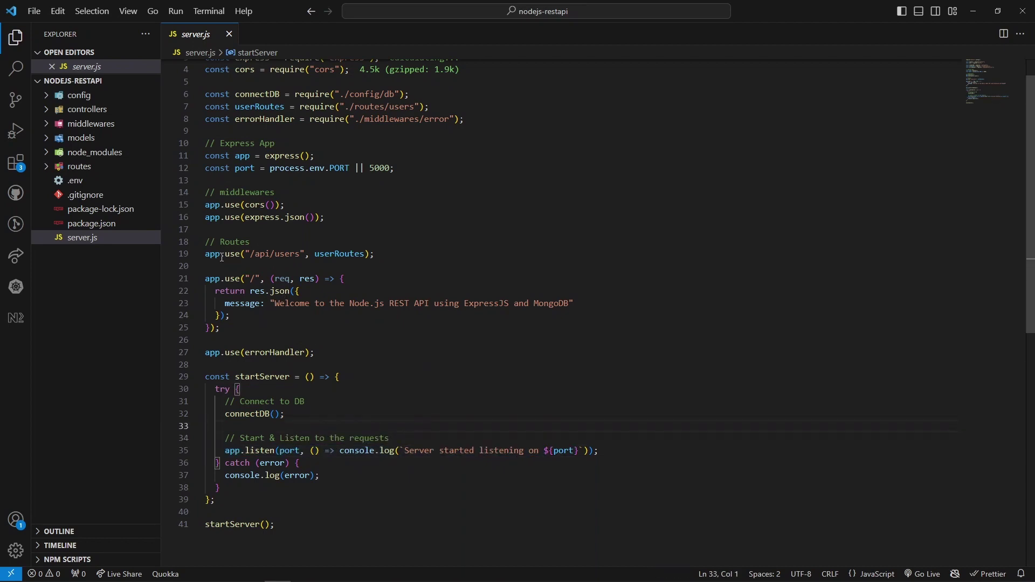
{"action": "left_click_drag", "start_coordinate": [250, 254], "coordinate": [297, 271]}
{"action": "left_click", "coordinate": [298, 269]}
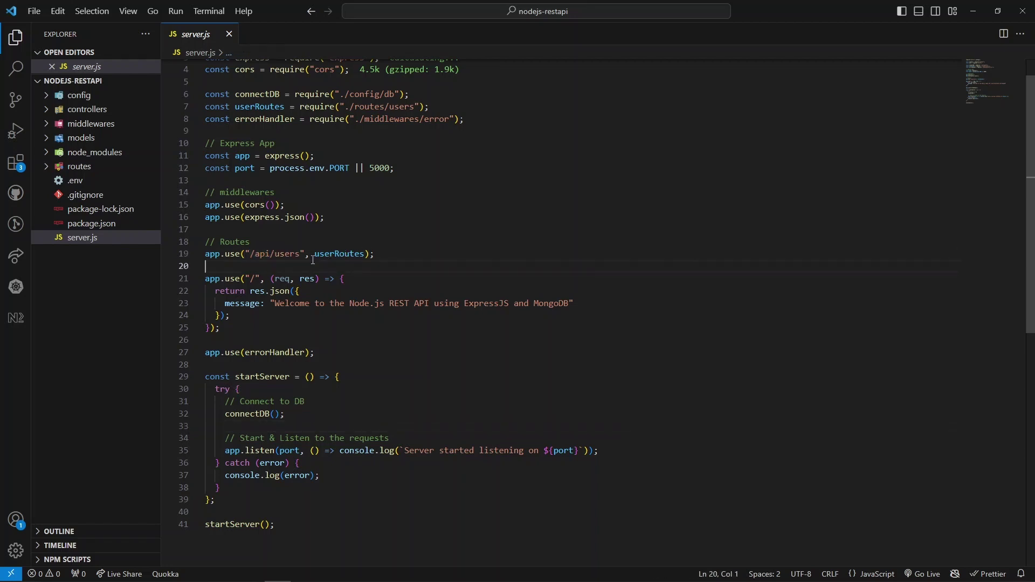
Open routes/users.js and follow createUser to its controller definition to examine how it looks up existing users.
{"action": "left_click", "coordinate": [76, 166]}
{"action": "left_click", "coordinate": [100, 181]}
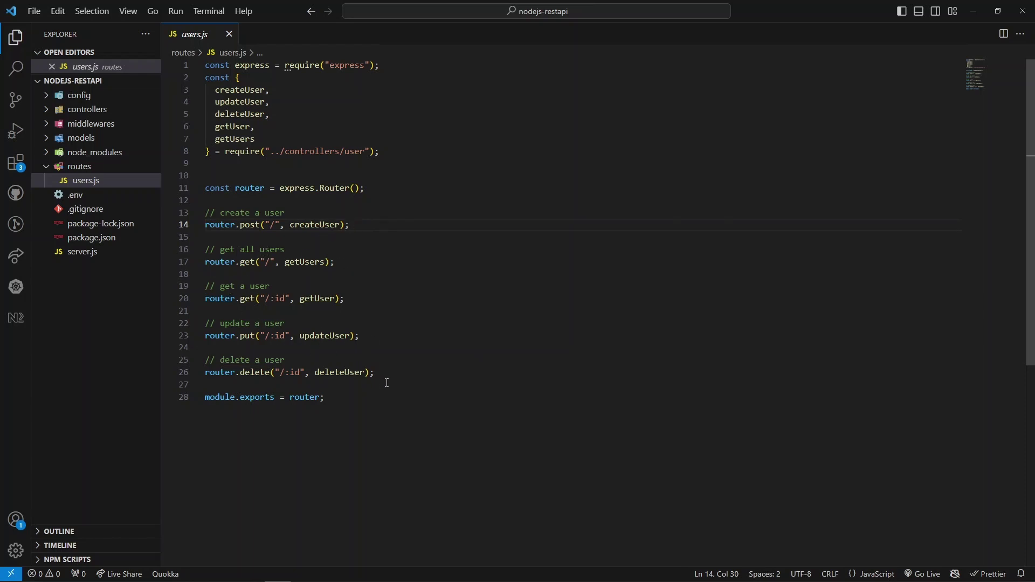
{"action": "left_click", "coordinate": [316, 225], "text": "ctrl"}
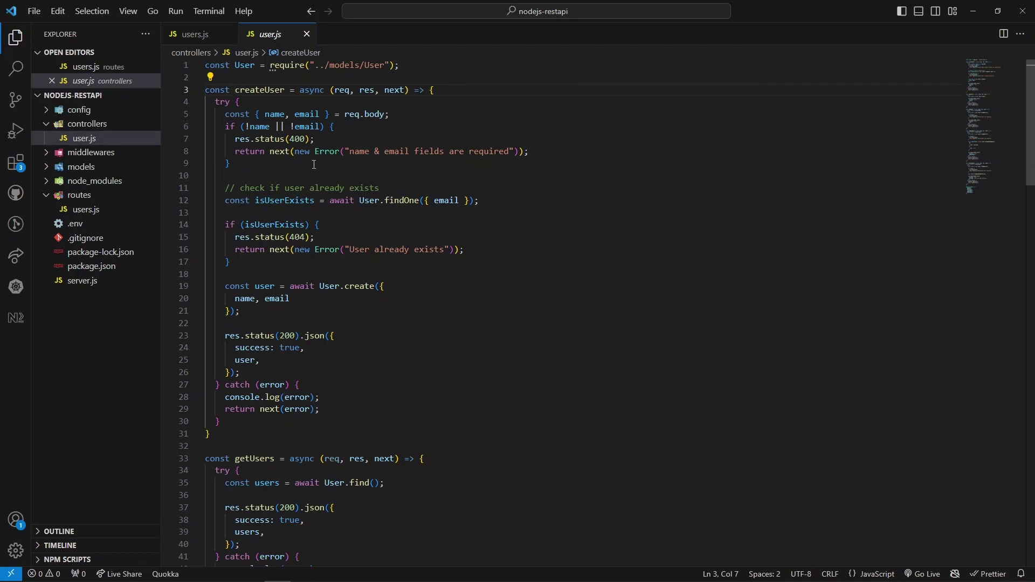
{"action": "double_click", "coordinate": [362, 201]}
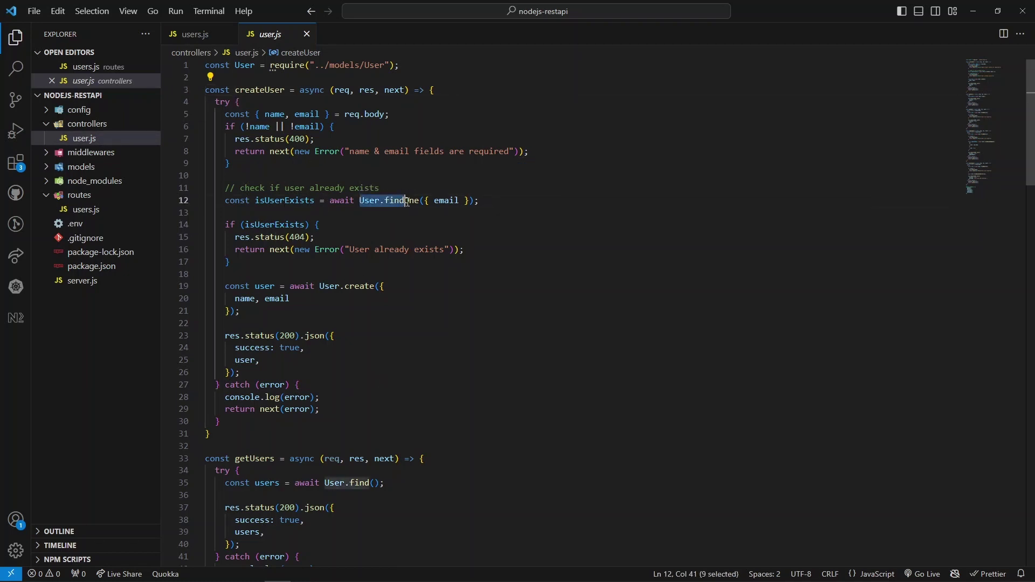
Examine the user schema in models/User.js and return to the users.js routes file.
{"action": "left_click", "coordinate": [89, 167]}
{"action": "left_click", "coordinate": [86, 180]}
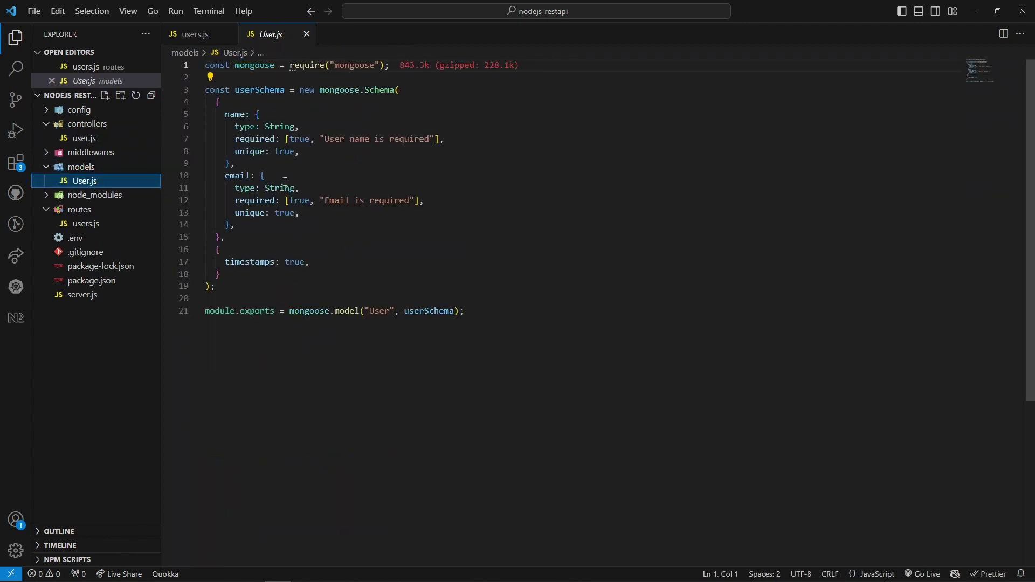
{"action": "left_click", "coordinate": [197, 35]}
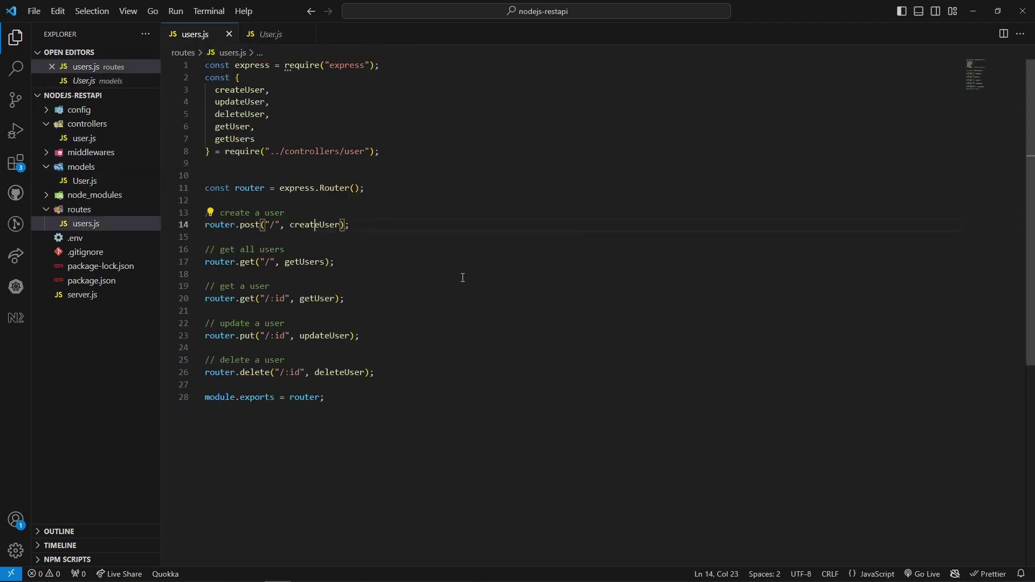
Switch to the command prompt and check the npm run dev command and its server and MongoDB connection output.
{"action": "key", "text": "alt+Tab"}
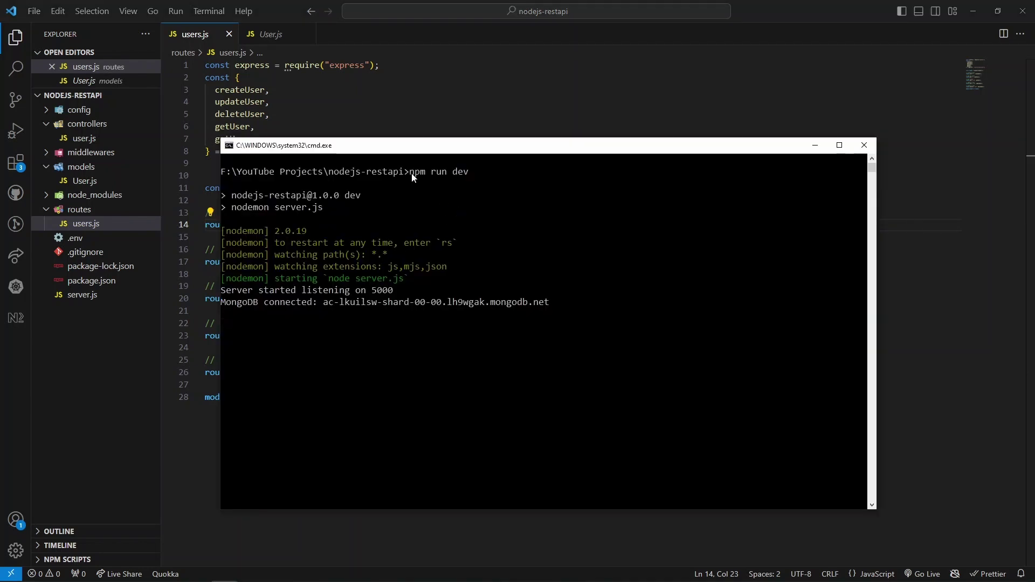
{"action": "left_click_drag", "start_coordinate": [414, 177], "coordinate": [467, 176]}
{"action": "left_click", "coordinate": [412, 313]}
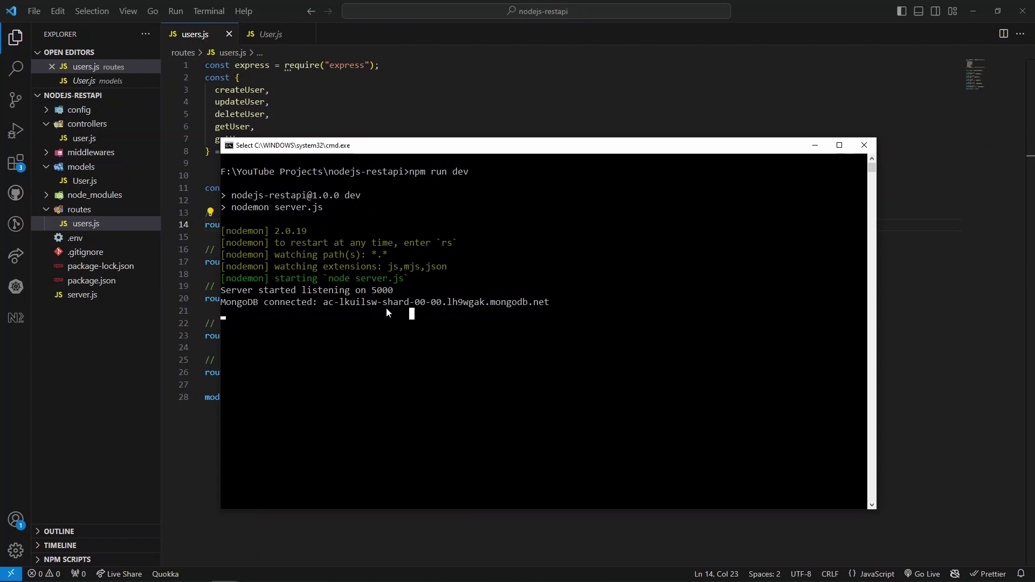
{"action": "left_click", "coordinate": [341, 310]}
{"action": "key", "text": "alt+Tab"}
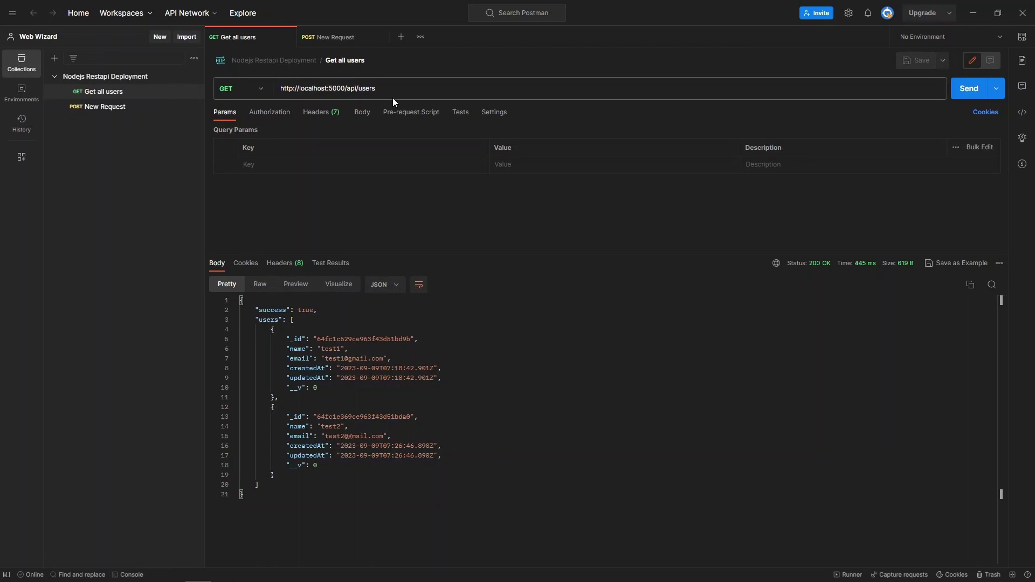
{"action": "left_click_drag", "start_coordinate": [376, 89], "coordinate": [288, 88]}
{"action": "left_click", "coordinate": [964, 90]}
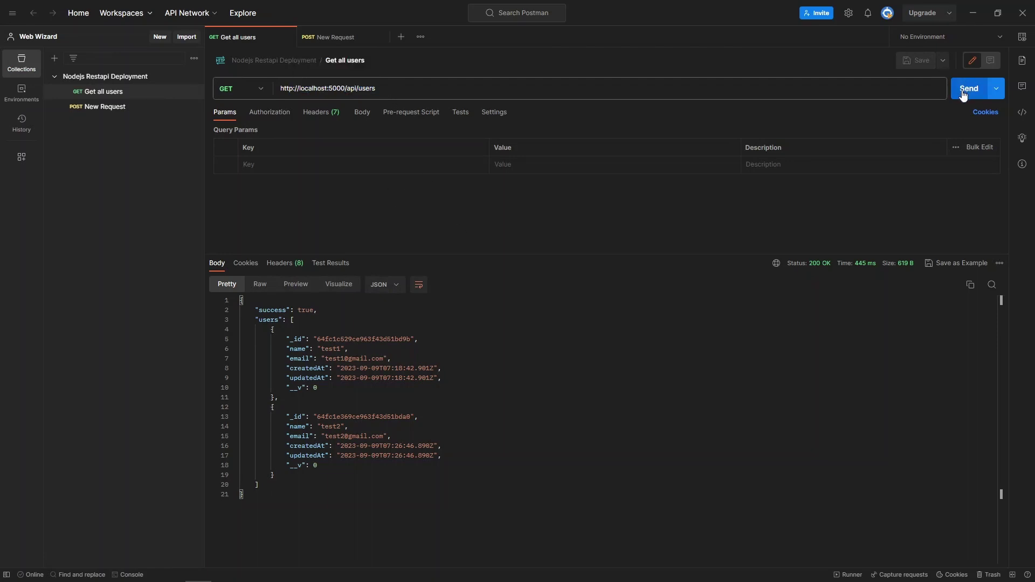
Resend the Get all users request and examine the returned users JSON.
{"action": "left_click", "coordinate": [964, 91]}
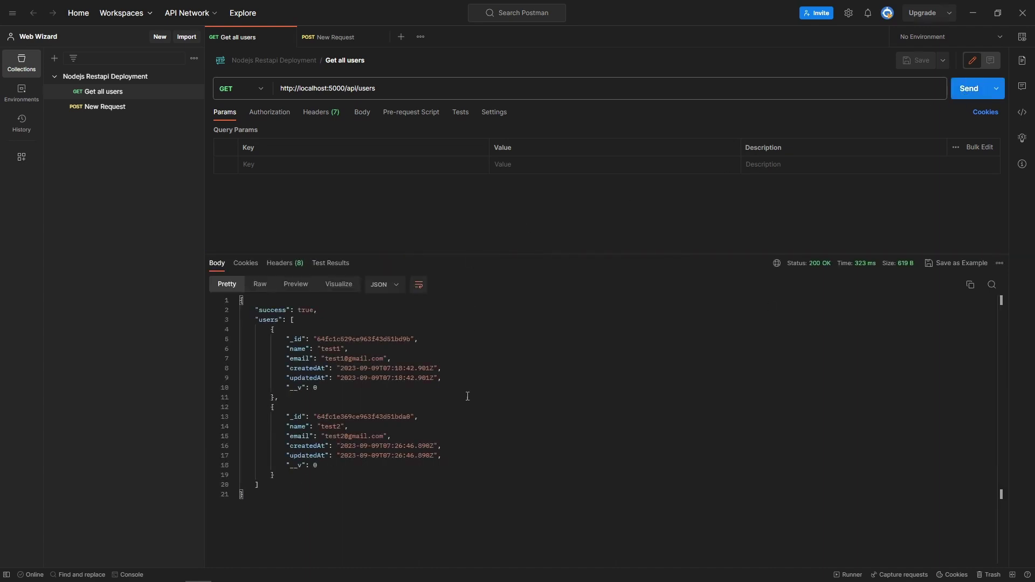
{"action": "left_click_drag", "start_coordinate": [252, 498], "coordinate": [231, 300]}
{"action": "left_click", "coordinate": [264, 491]}
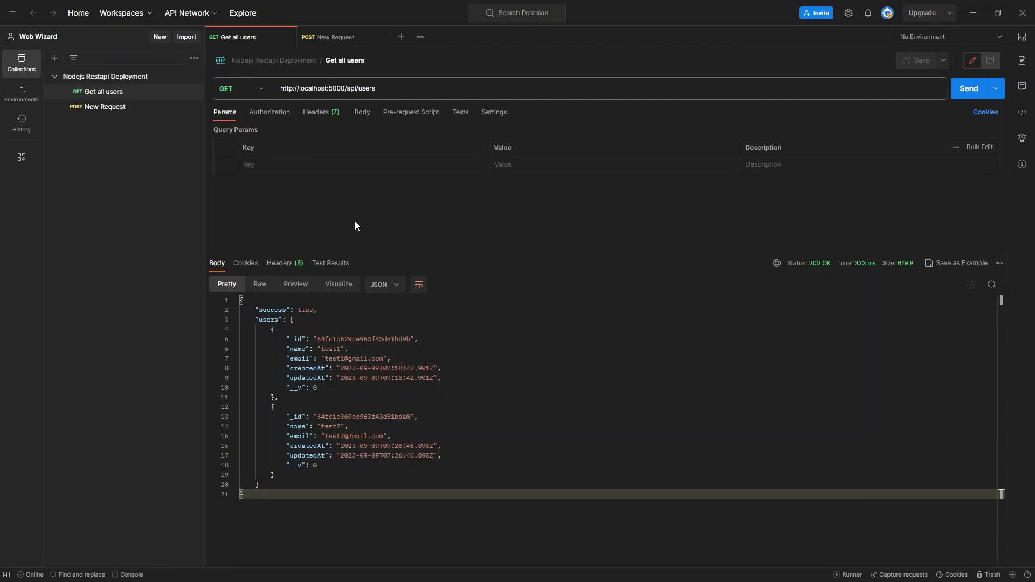
Switch to MongoDB Atlas in the browser, check test_org's project list and open test_project's database deployments.
{"action": "key", "text": "alt+Tab"}
{"action": "left_click", "coordinate": [582, 9]}
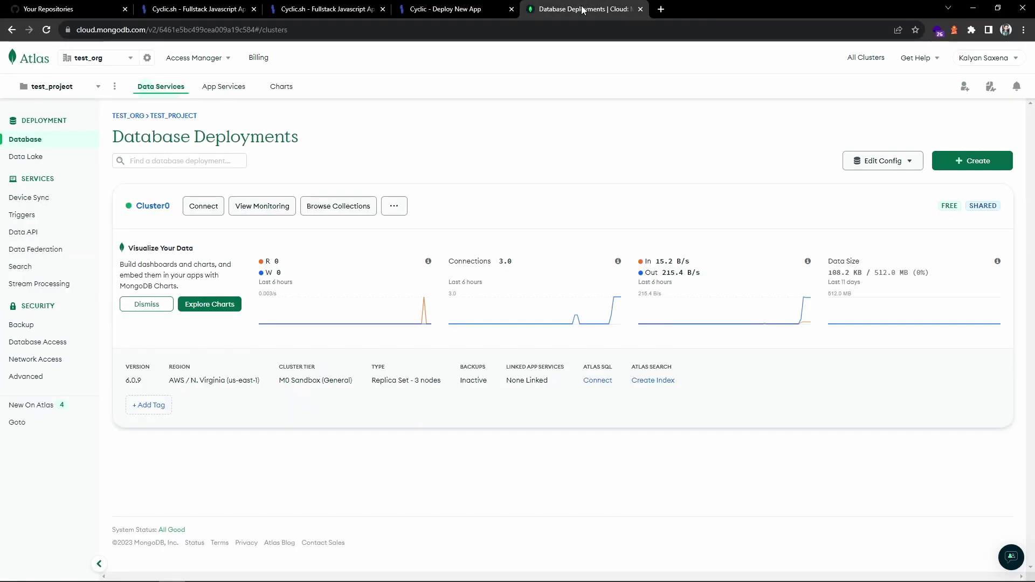
{"action": "left_click", "coordinate": [147, 30]}
{"action": "left_click", "coordinate": [359, 60]}
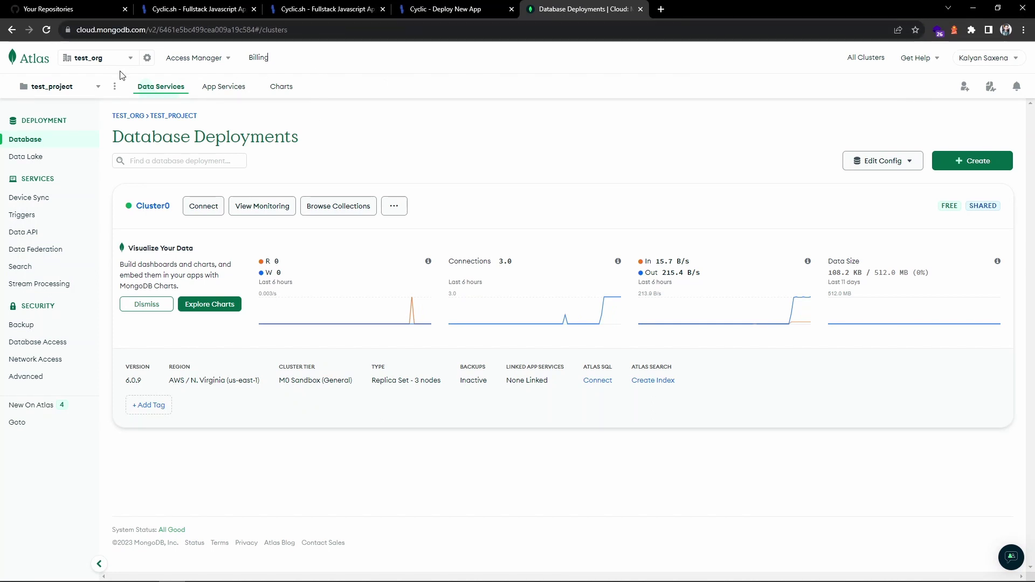
{"action": "left_click", "coordinate": [102, 59]}
{"action": "left_click", "coordinate": [102, 62]}
{"action": "left_click", "coordinate": [77, 87]}
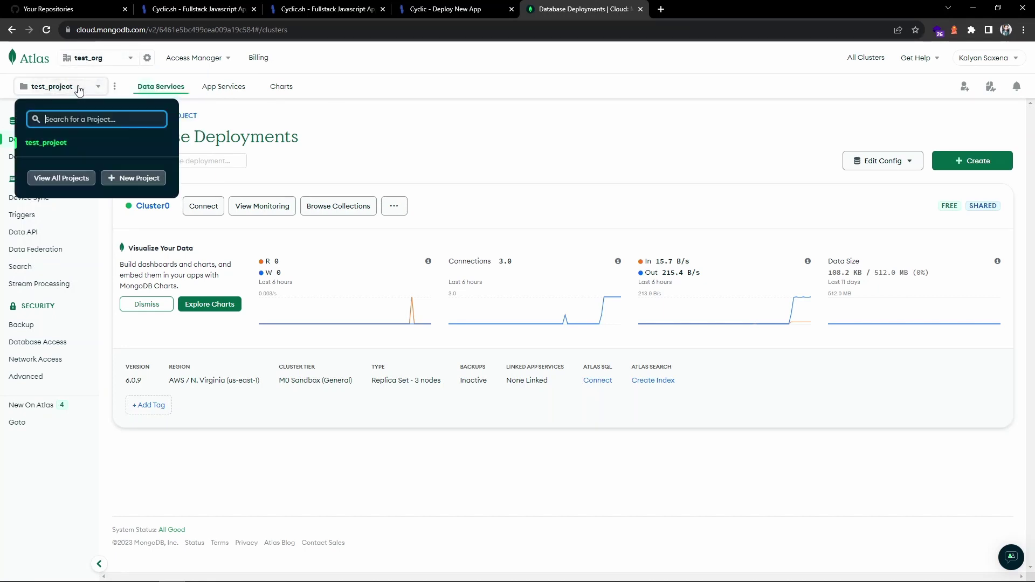
{"action": "left_click", "coordinate": [62, 178]}
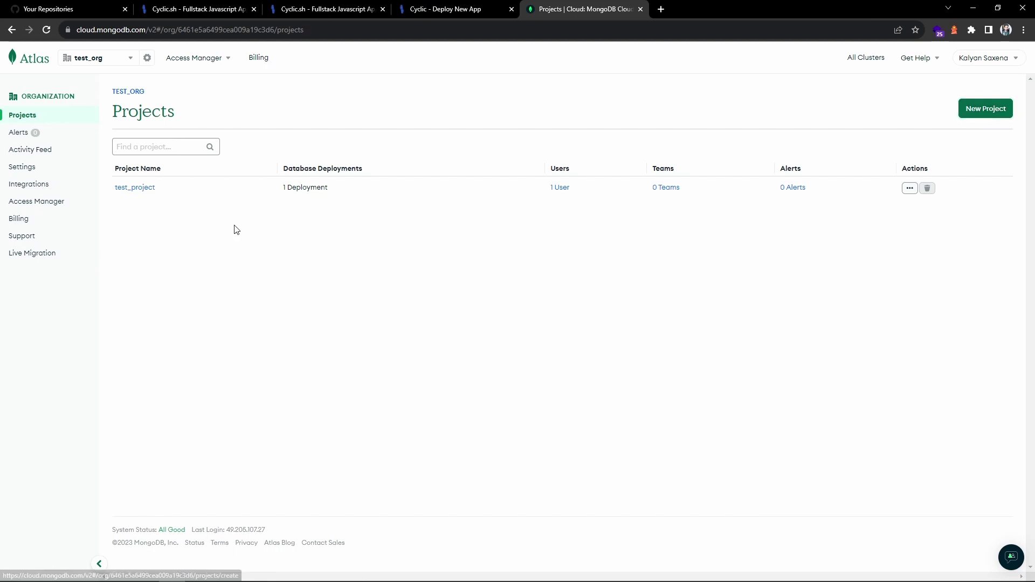
{"action": "left_click", "coordinate": [134, 189]}
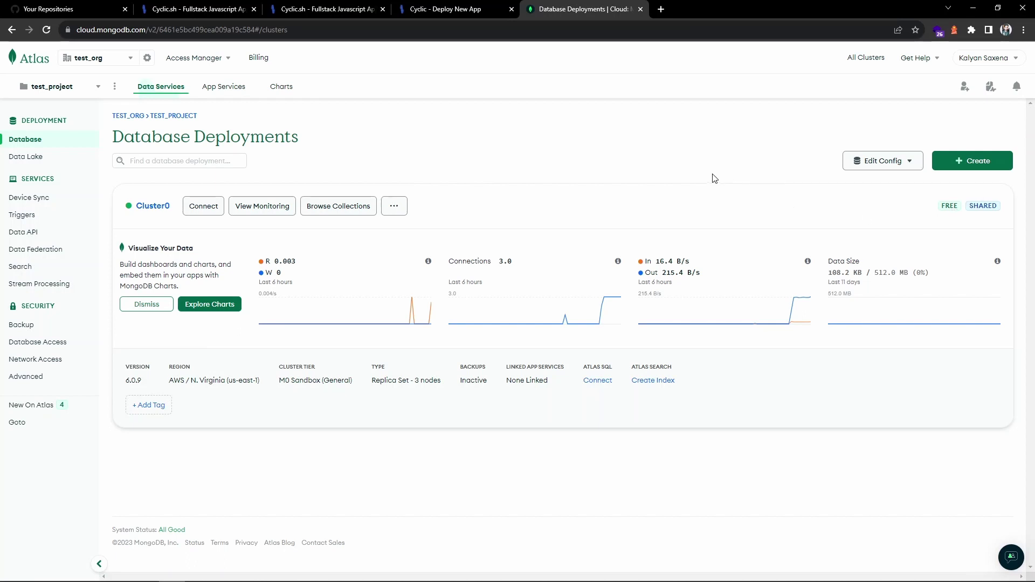
Review the Shared and Dedicated options for a new cluster, including provider, region and tier, and leave without creating one.
{"action": "left_click", "coordinate": [969, 164]}
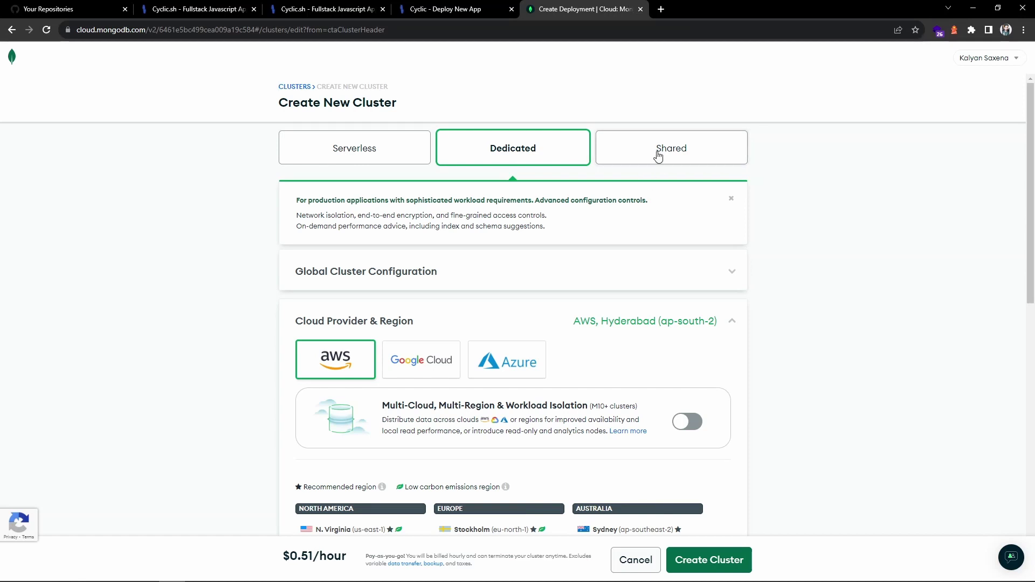
{"action": "left_click", "coordinate": [657, 156]}
{"action": "scroll", "coordinate": [389, 284], "scroll_direction": "down", "scroll_amount": 2}
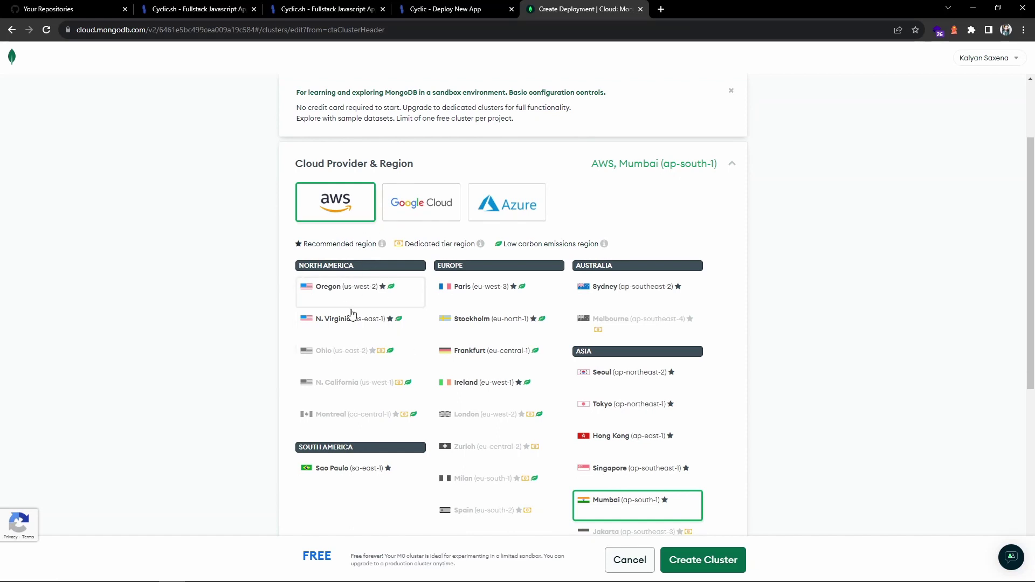
{"action": "scroll", "coordinate": [362, 323], "scroll_direction": "down", "scroll_amount": 5}
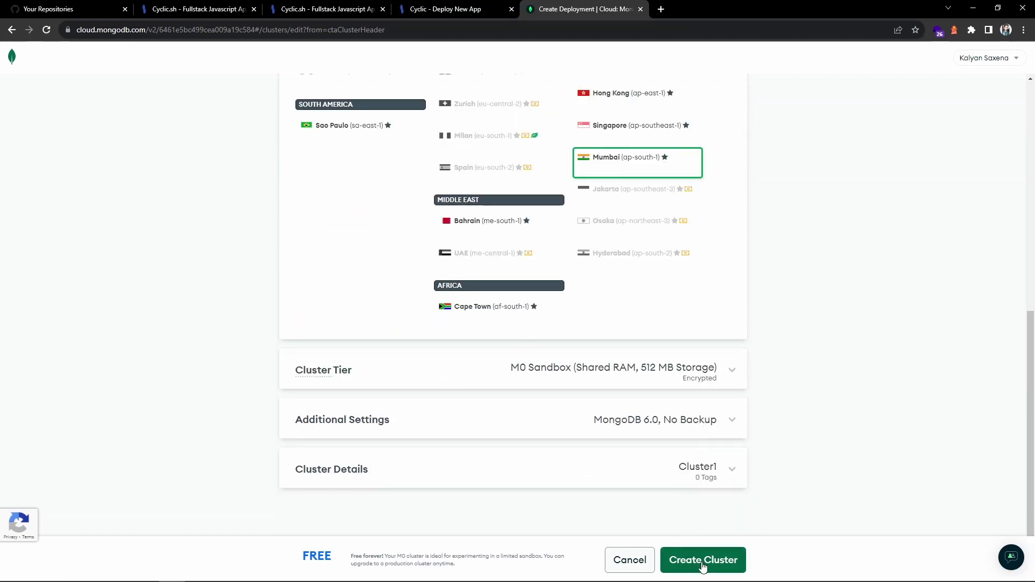
{"action": "scroll", "coordinate": [757, 378], "scroll_direction": "up", "scroll_amount": 5}
{"action": "scroll", "coordinate": [758, 408], "scroll_direction": "up", "scroll_amount": 2}
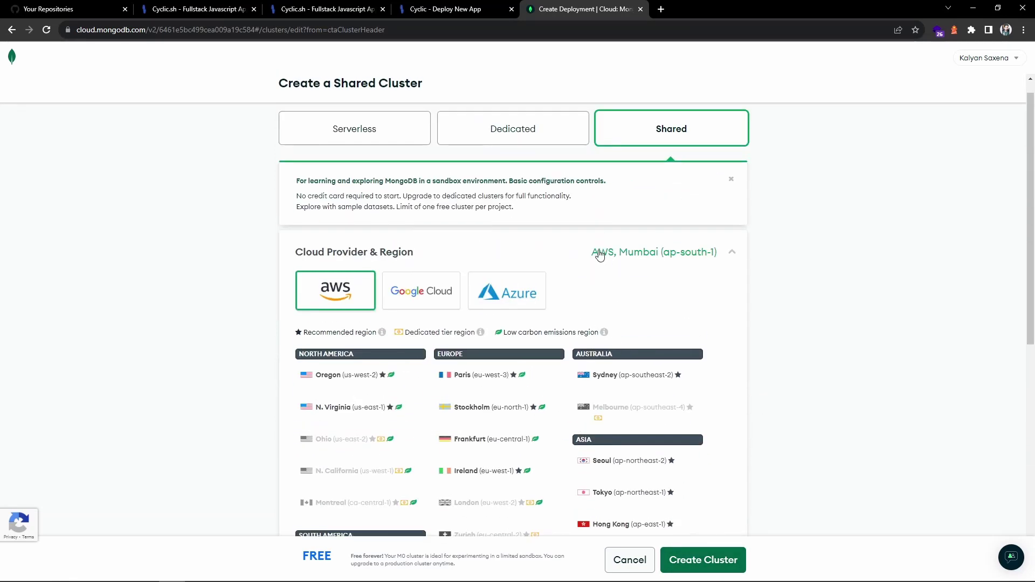
{"action": "left_click", "coordinate": [519, 129]}
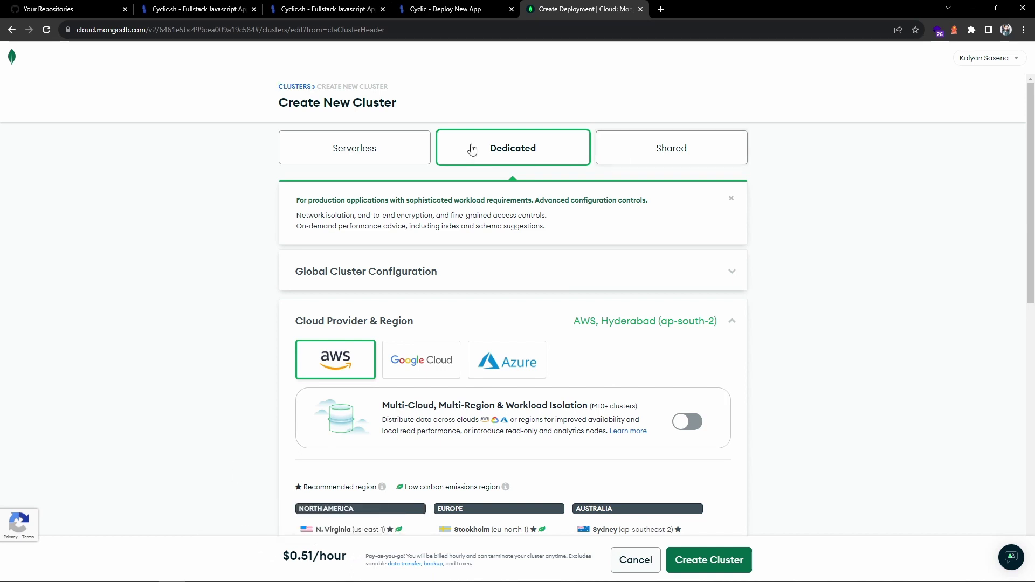
{"action": "left_click", "coordinate": [637, 567]}
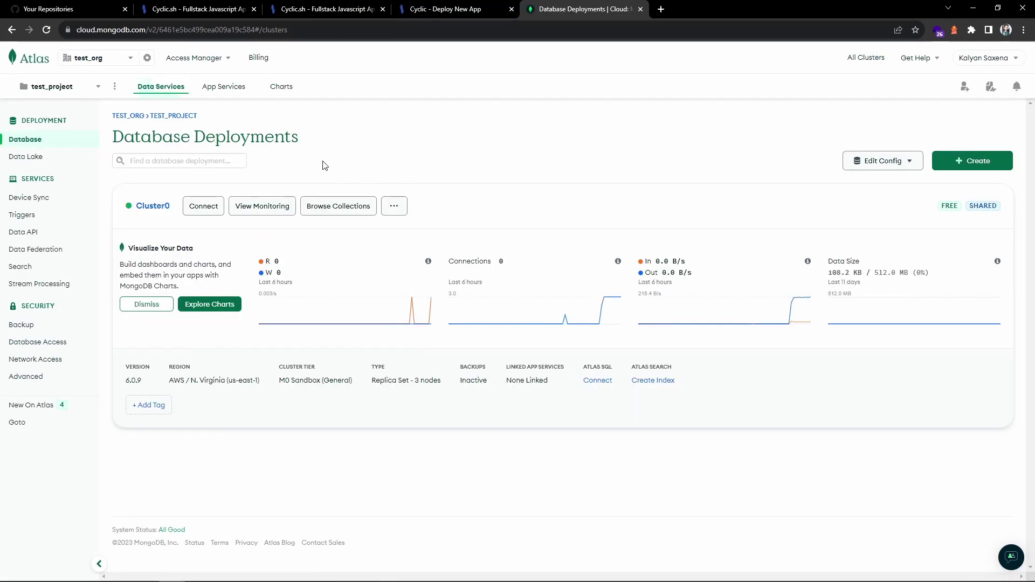
View Cluster0's Node.js driver connection string and compare it with the MONGO_URI entry in the project's .env file in VS Code.
{"action": "left_click", "coordinate": [203, 210]}
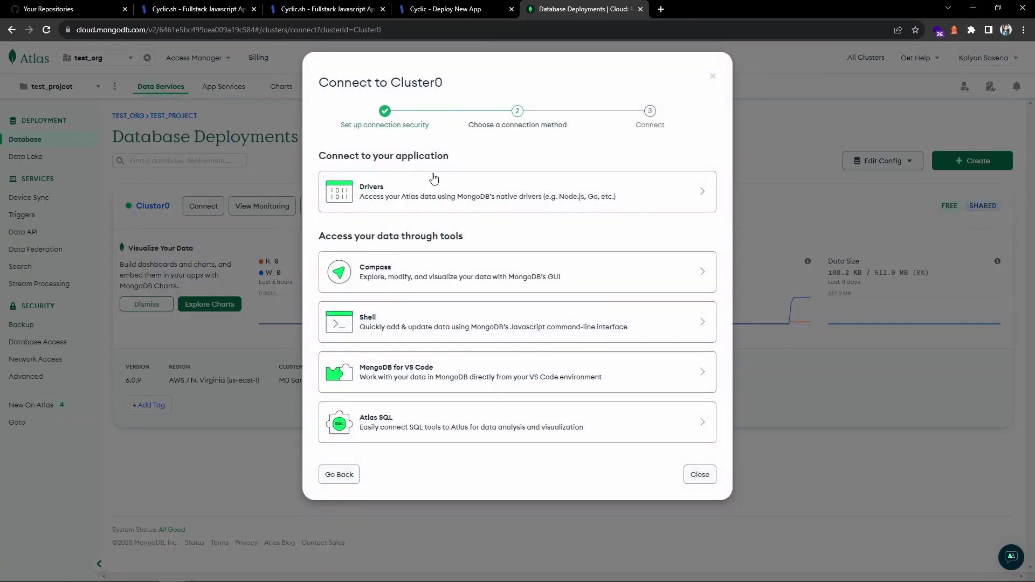
{"action": "left_click", "coordinate": [404, 193]}
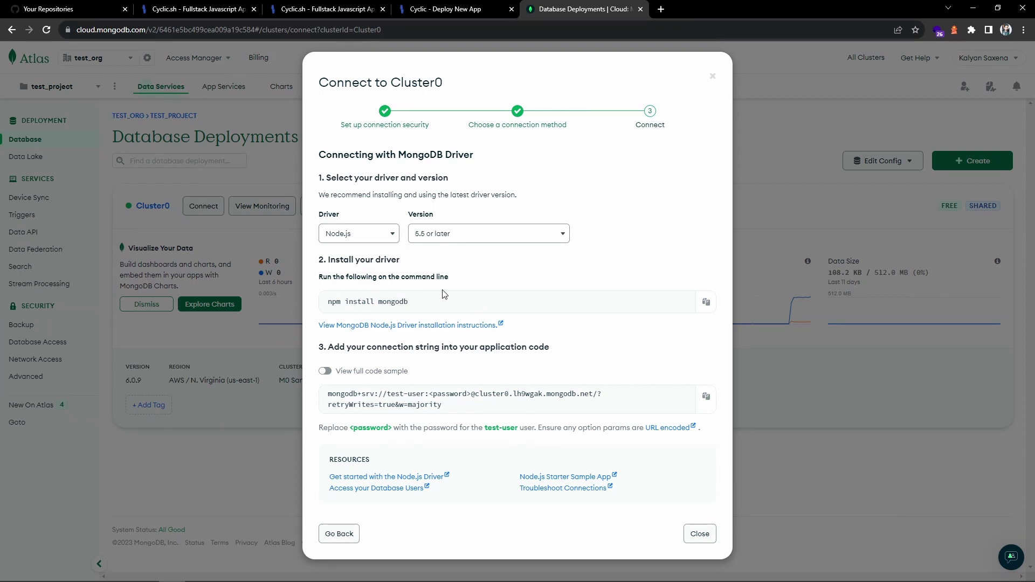
{"action": "left_click_drag", "start_coordinate": [445, 408], "coordinate": [313, 397]}
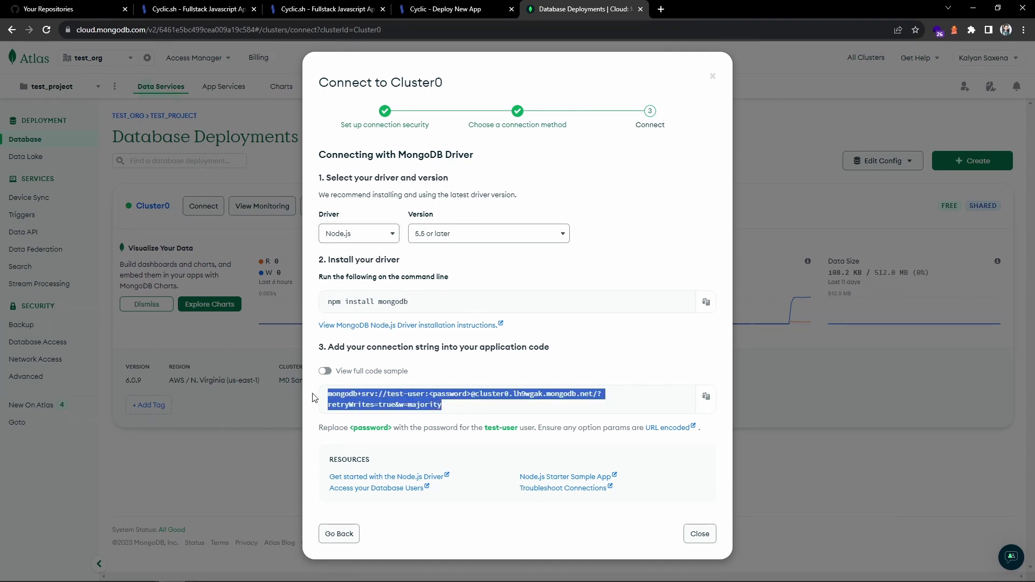
{"action": "left_click", "coordinate": [622, 341]}
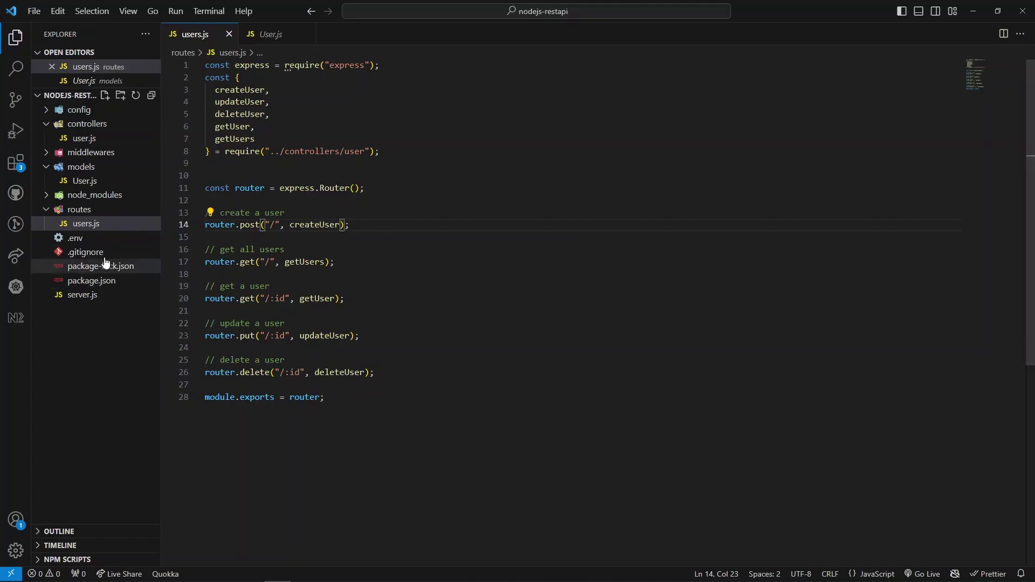
{"action": "left_click", "coordinate": [92, 240]}
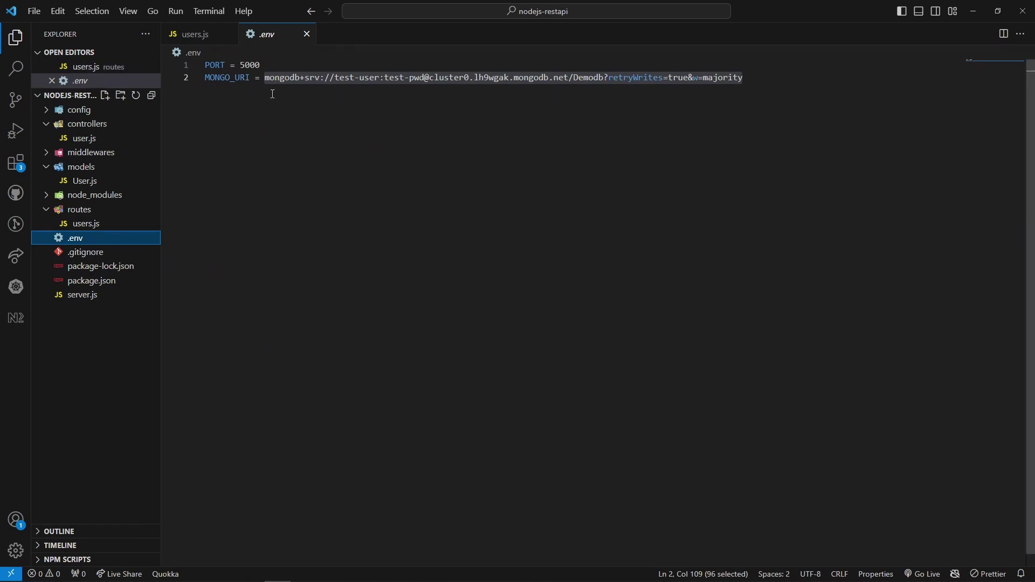
{"action": "left_click_drag", "start_coordinate": [264, 78], "coordinate": [828, 79]}
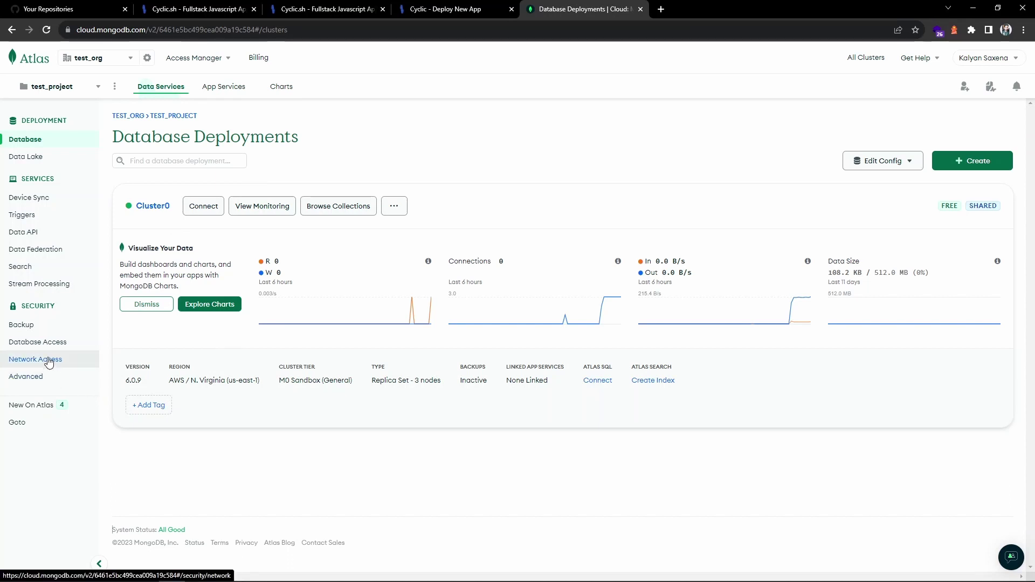
Review the new database user form in Atlas Database Access, including the built-in role choices, and cancel it.
{"action": "left_click", "coordinate": [59, 346]}
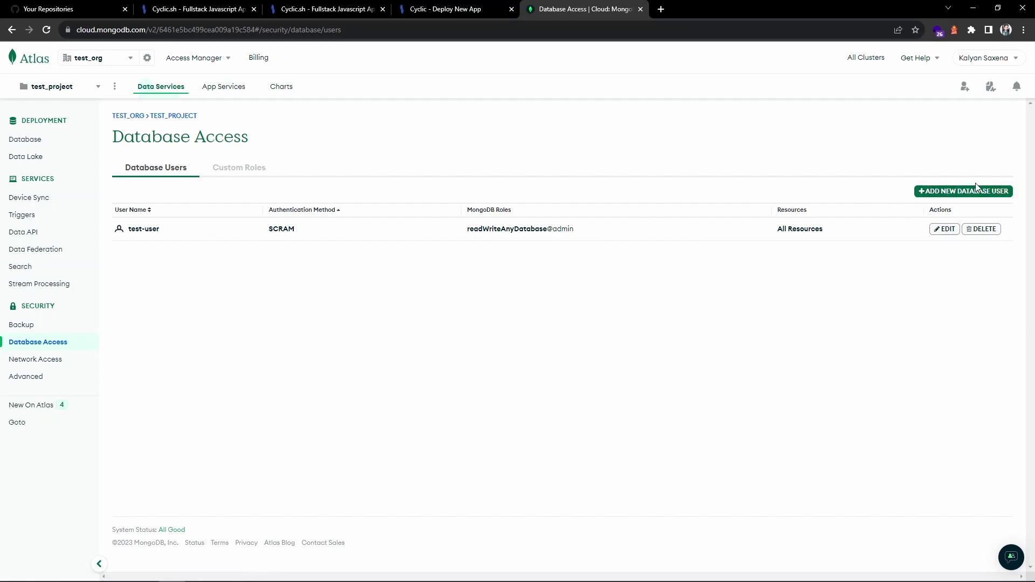
{"action": "left_click", "coordinate": [955, 193]}
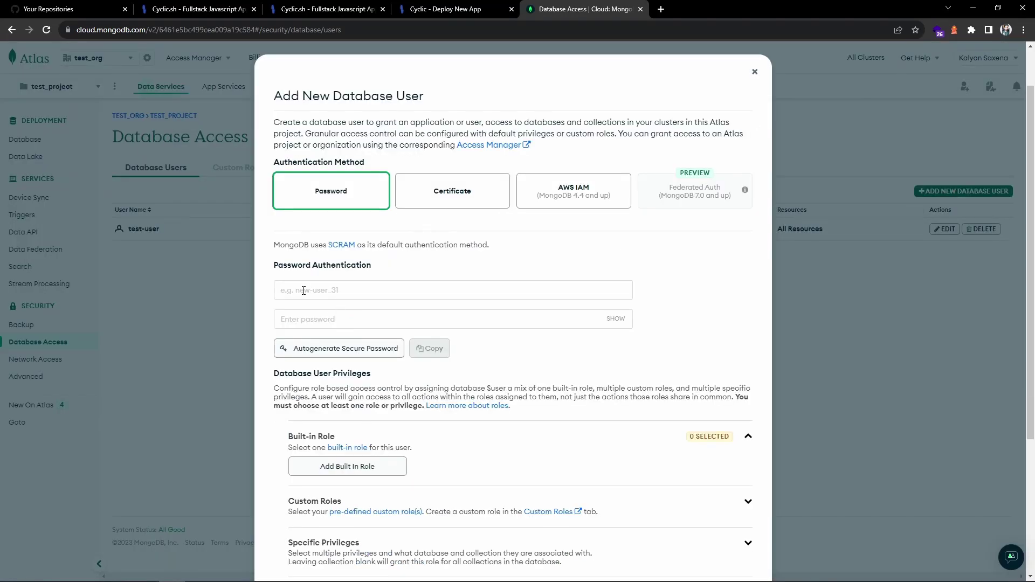
{"action": "scroll", "coordinate": [341, 342], "scroll_direction": "down", "scroll_amount": 3}
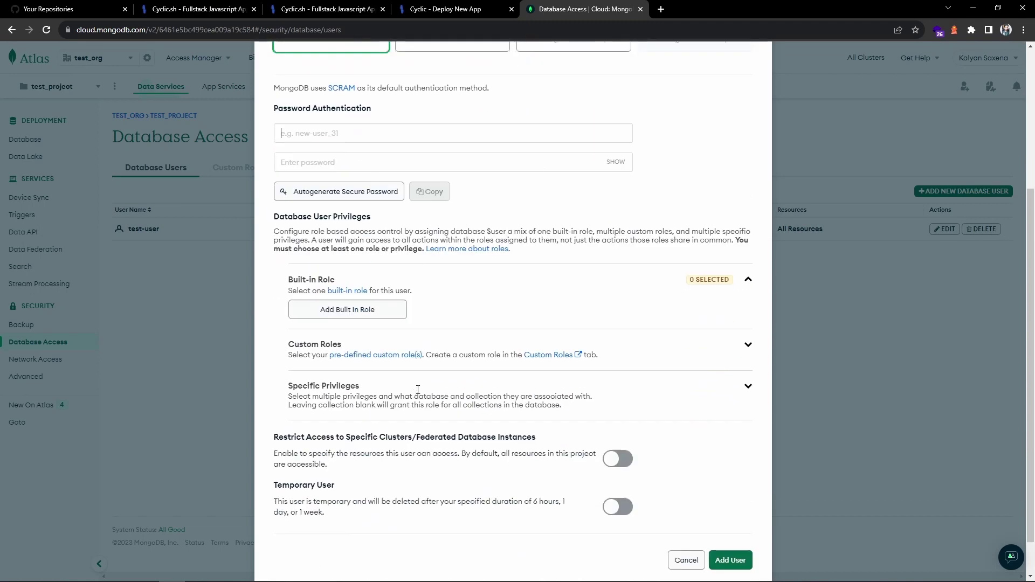
{"action": "left_click", "coordinate": [350, 305]}
{"action": "left_click", "coordinate": [349, 305]}
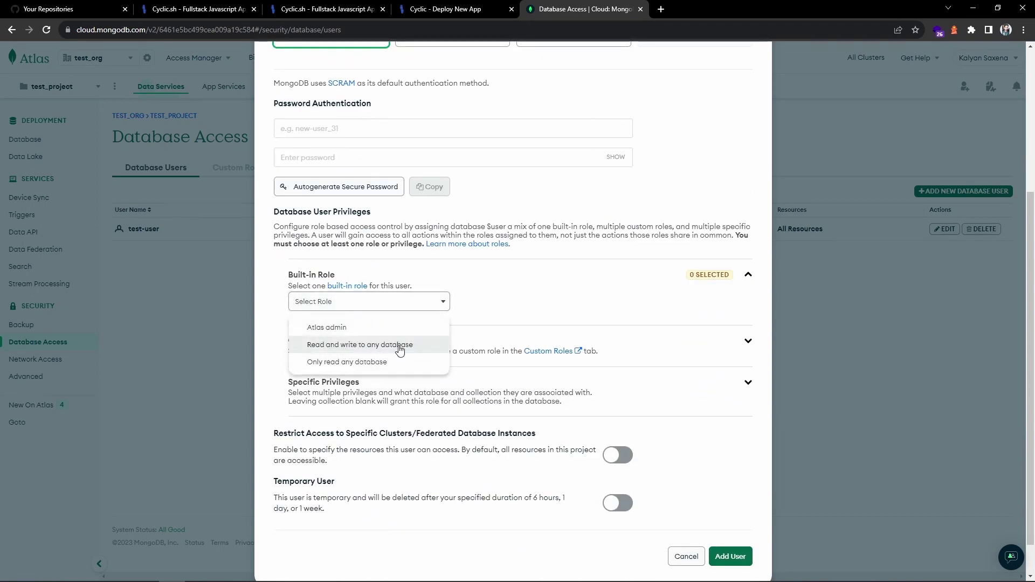
{"action": "left_click", "coordinate": [456, 320]}
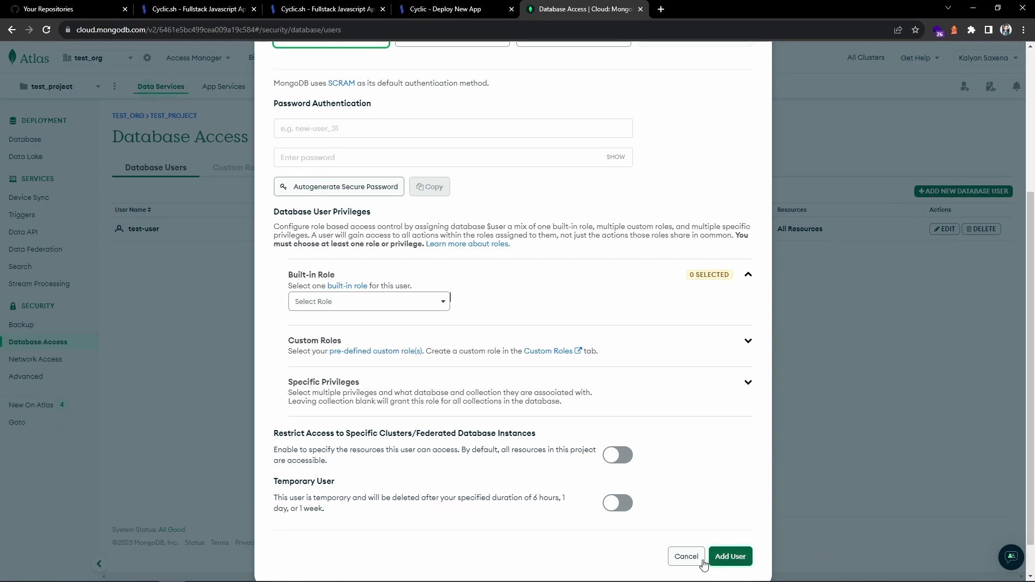
{"action": "left_click", "coordinate": [686, 556]}
Check the project's network access settings and browse Cluster0's collections to examine the Demodb users documents.
{"action": "left_click", "coordinate": [62, 365]}
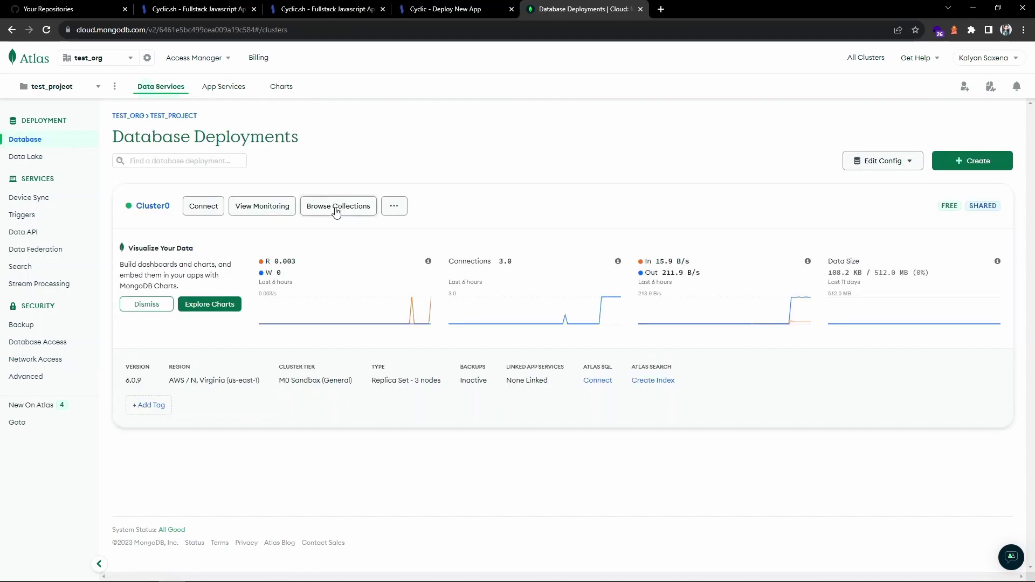
{"action": "left_click", "coordinate": [336, 211]}
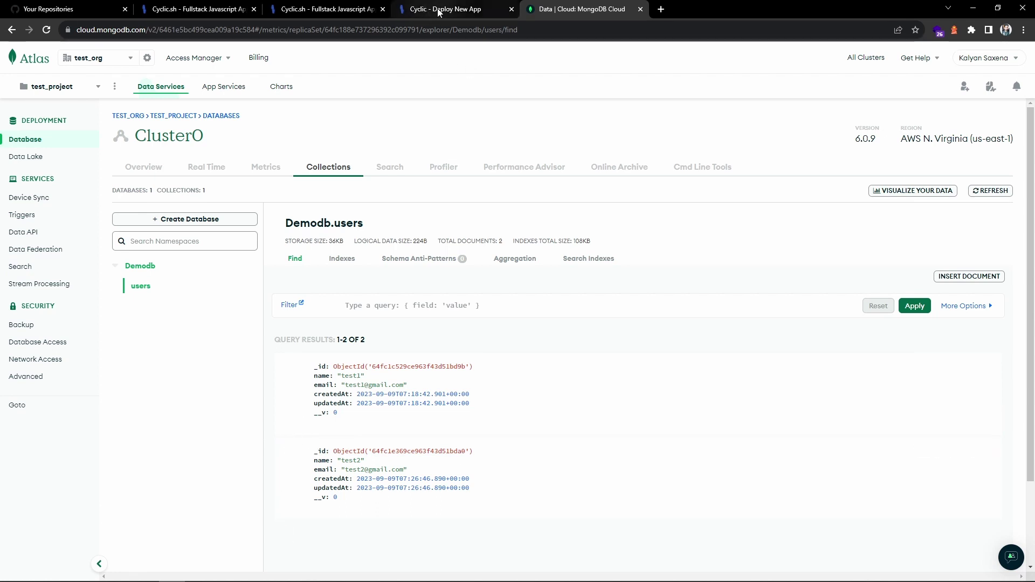
Create a new public GitHub repository named nodejs-restapi.
{"action": "left_click", "coordinate": [33, 11]}
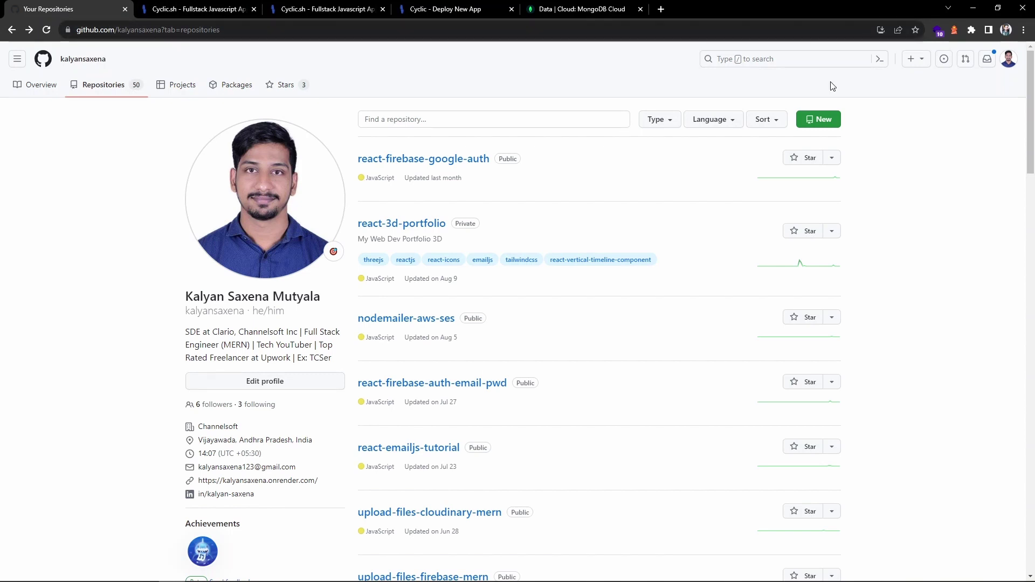
{"action": "left_click", "coordinate": [820, 123]}
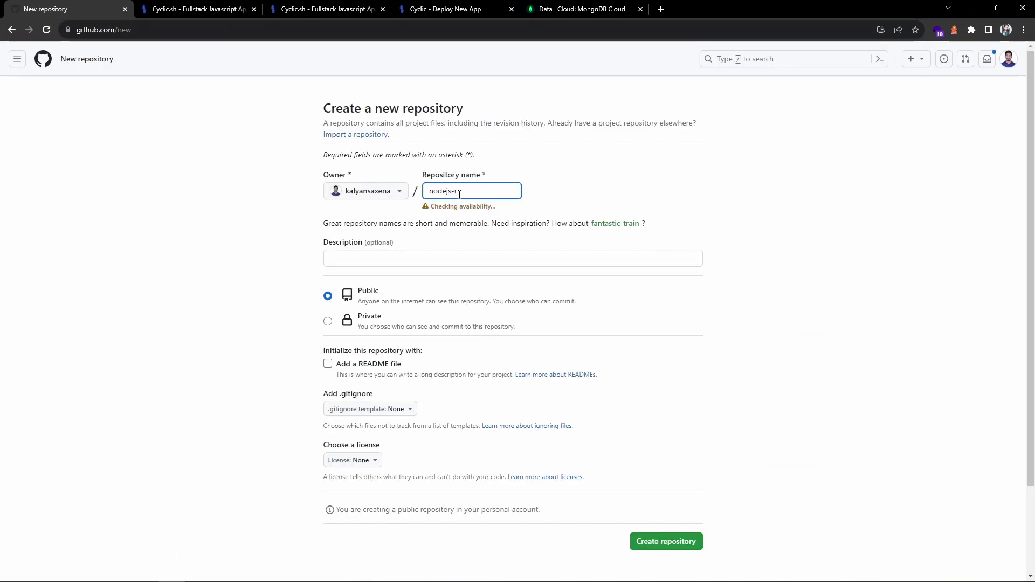
{"action": "type", "text": "estapi"}
{"action": "left_click", "coordinate": [668, 541]}
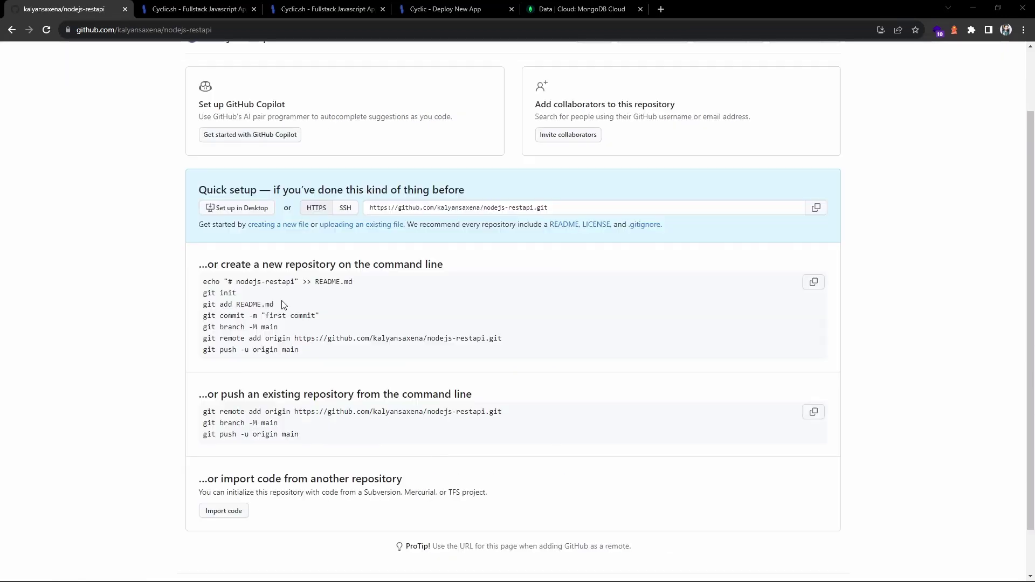
Switch to the command prompt and initialize a Git repository in the nodejs-restapi folder with git init.
{"action": "key", "text": "alt+Tab"}
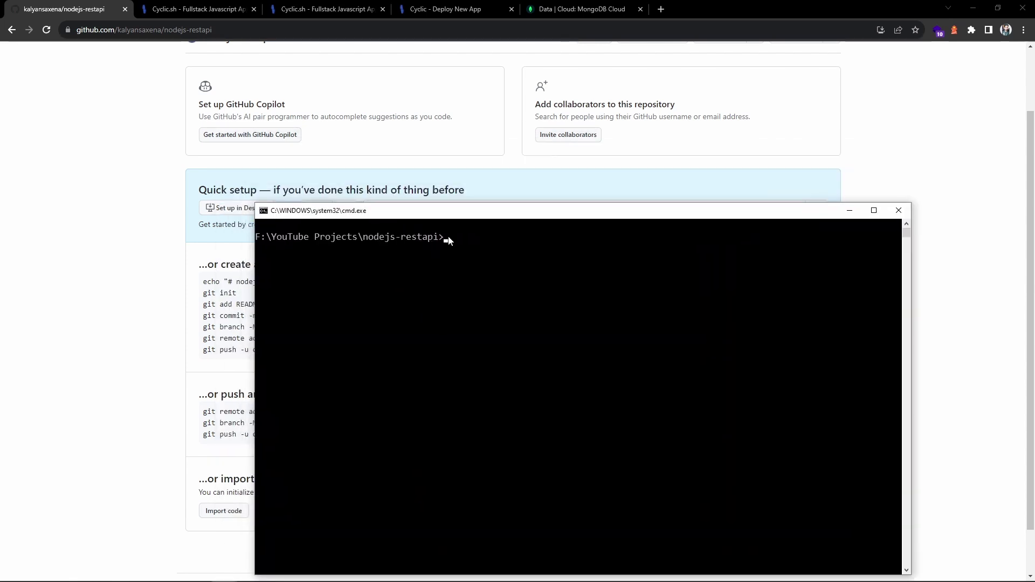
{"action": "left_click", "coordinate": [449, 239]}
{"action": "type", "text": "git init"}
{"action": "key", "text": "Return"}
{"action": "key", "text": "Return"}
{"action": "key", "text": "Return"}
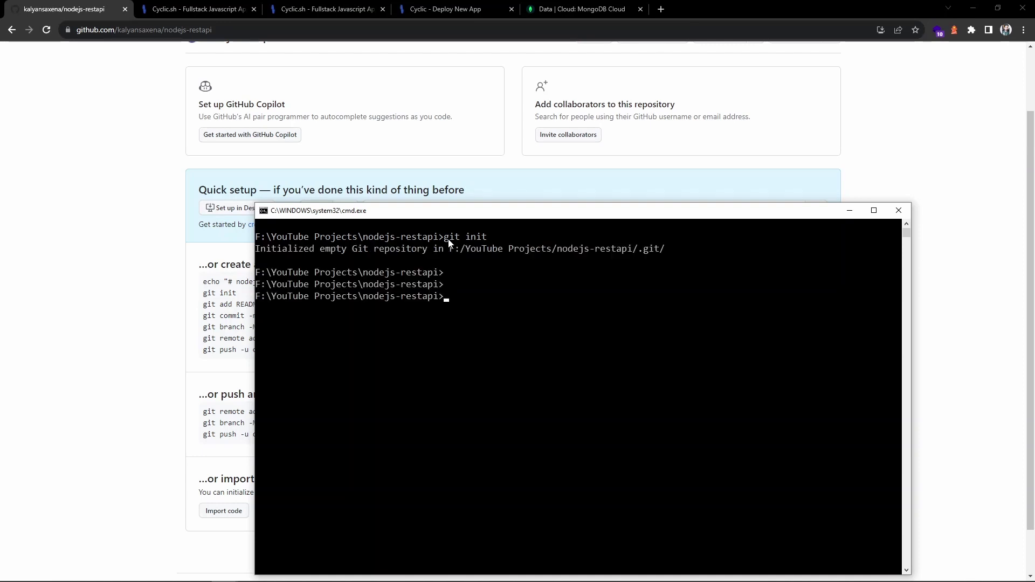
Stage all project files with git add . and list the staged files with git status.
{"action": "type", "text": "git add ."}
{"action": "key", "text": "Return"}
{"action": "key", "text": "Return"}
{"action": "type", "text": "git status"}
{"action": "key", "text": "Return"}
{"action": "scroll", "coordinate": [417, 304], "scroll_direction": "down", "scroll_amount": 4}
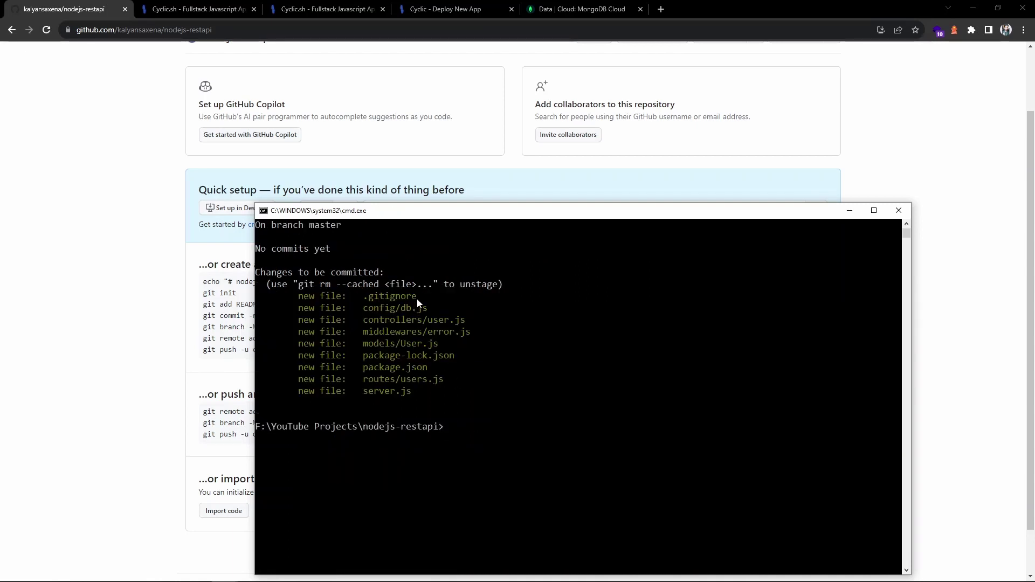
Locate .gitignore among the staged files and check its node_modules and .env entries in VS Code.
{"action": "left_click_drag", "start_coordinate": [417, 300], "coordinate": [364, 300]}
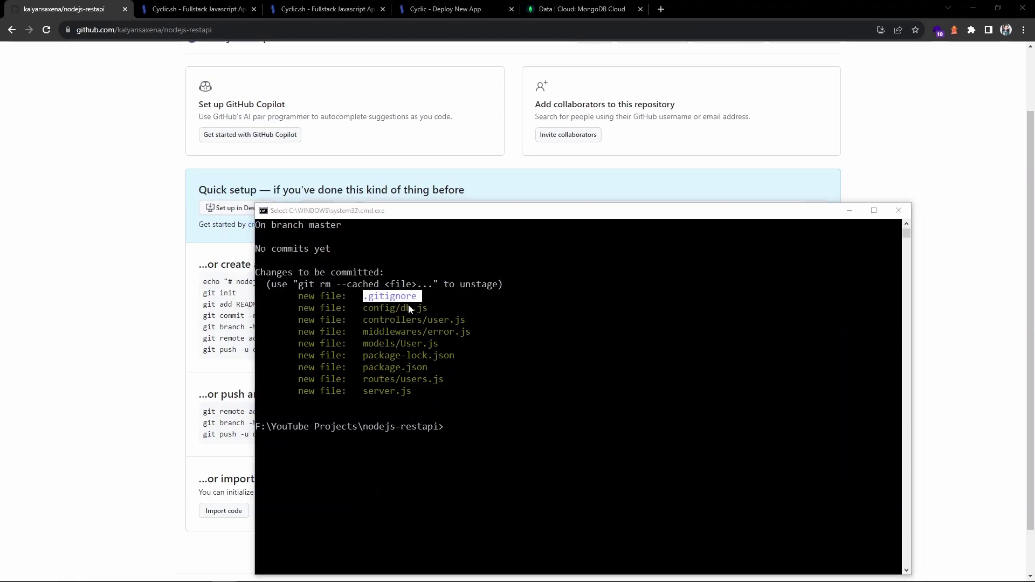
{"action": "key", "text": "alt+Tab"}
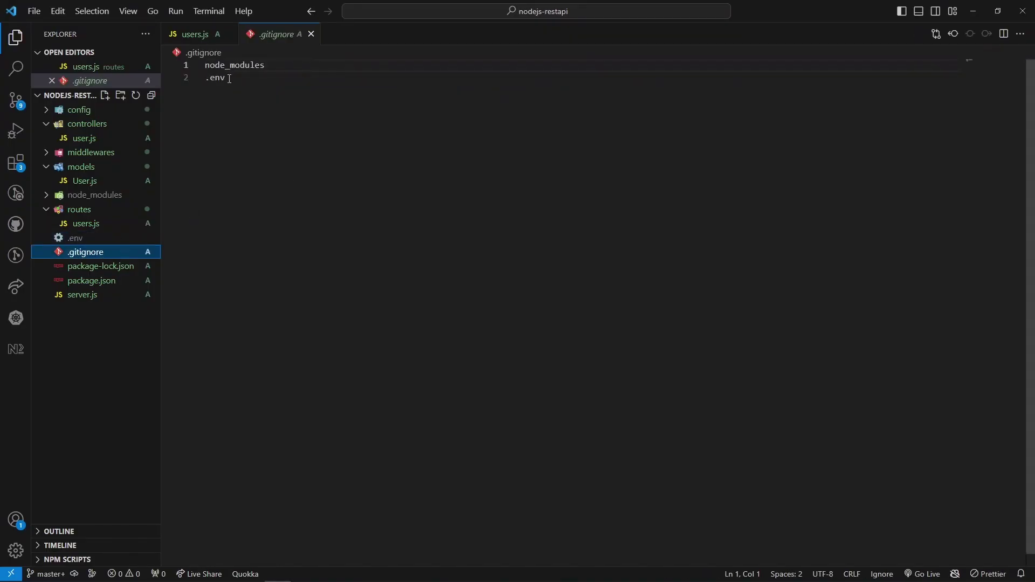
{"action": "double_click", "coordinate": [232, 80]}
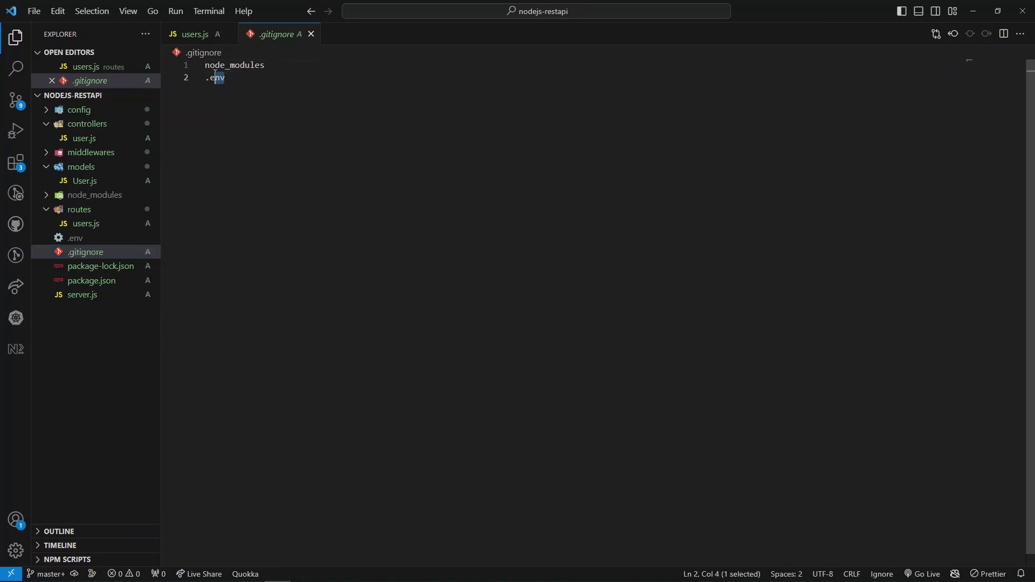
Close .gitignore and commit the staged files in the command prompt with the message "Full functional setup".
{"action": "key", "text": "ctrl+a"}
{"action": "key", "text": "ctrl+w"}
{"action": "key", "text": "alt+Tab"}
{"action": "type", "text": "git commit -m \"Full functional setup\""}
{"action": "key", "text": "Return"}
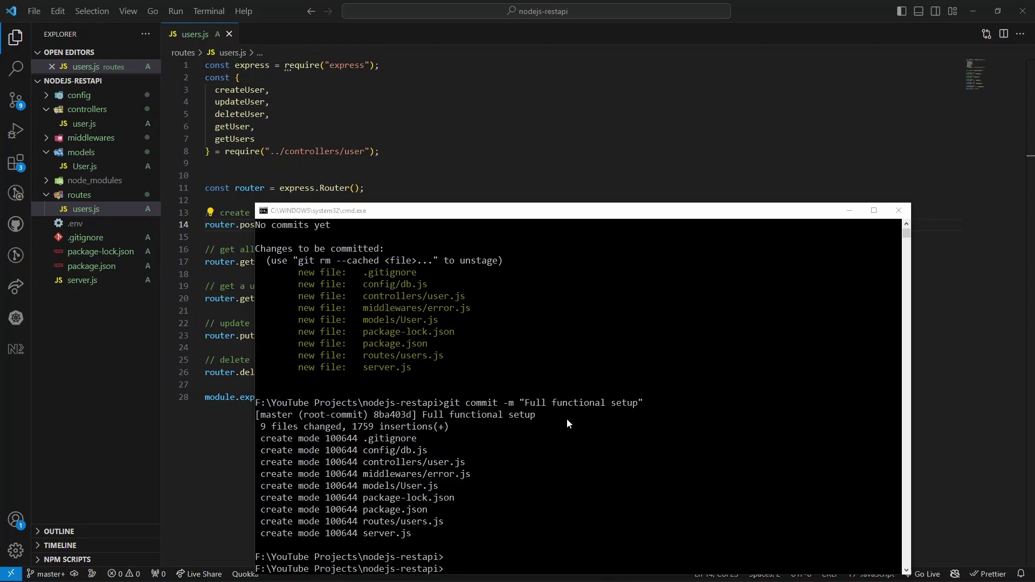
Switch to the GitHub repository page and copy the three commands for pushing an existing repository from the command line.
{"action": "key", "text": "alt+Tab"}
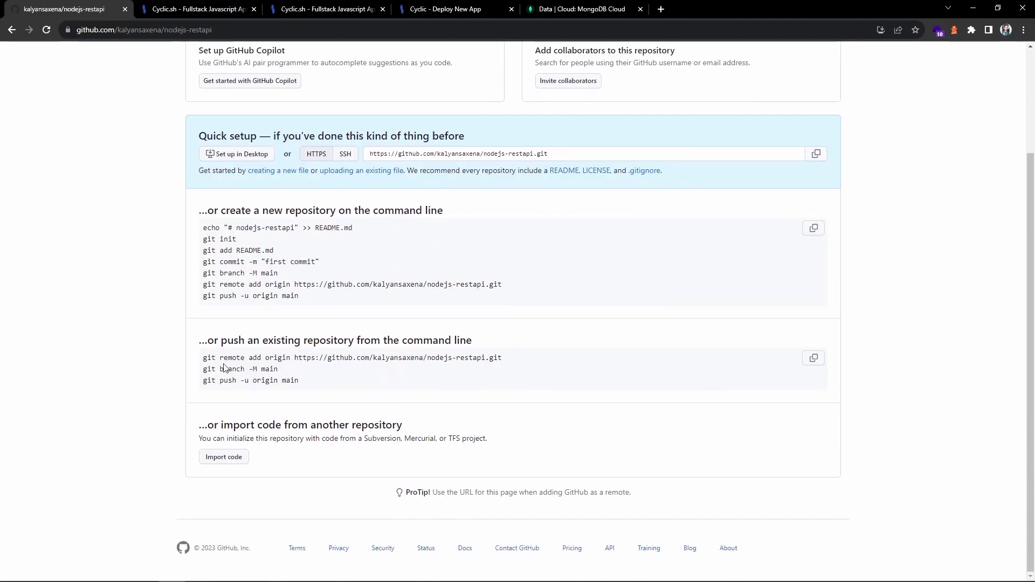
{"action": "left_click_drag", "start_coordinate": [205, 358], "coordinate": [809, 386]}
{"action": "key", "text": "ctrl+c"}
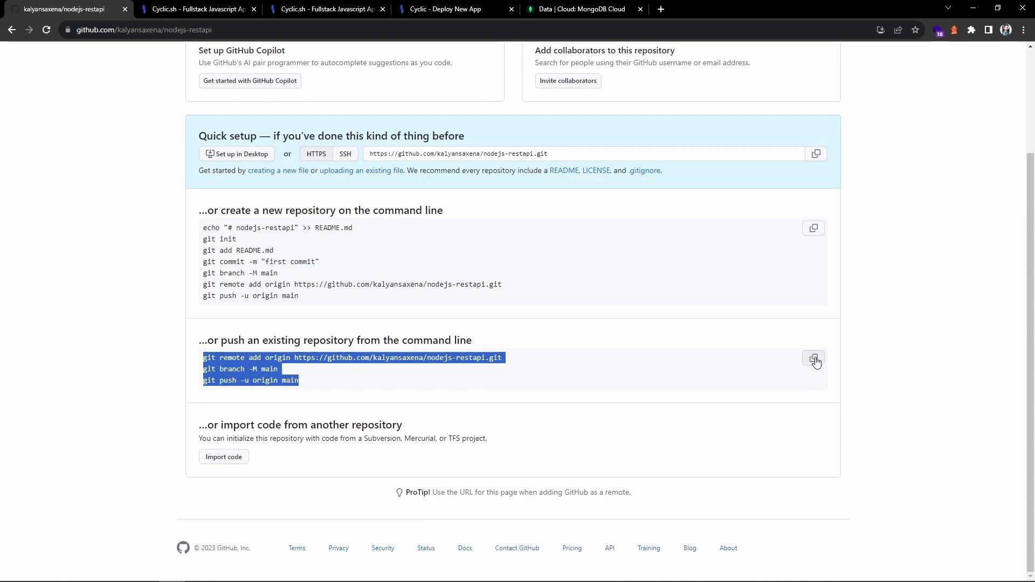
{"action": "left_click", "coordinate": [308, 386]}
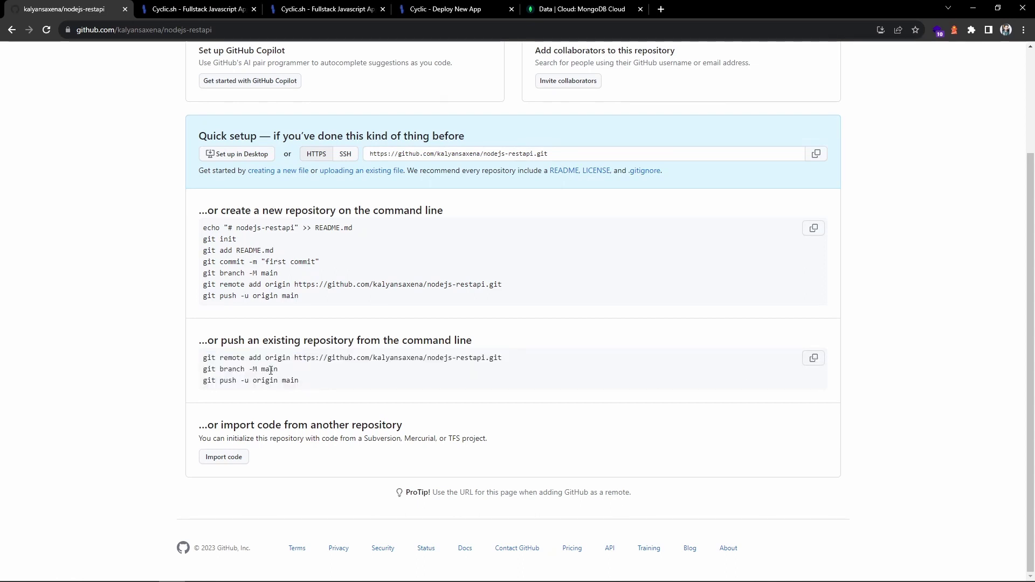
{"action": "left_click_drag", "start_coordinate": [248, 358], "coordinate": [504, 361]}
{"action": "left_click", "coordinate": [278, 372]}
{"action": "mouse_move", "coordinate": [279, 372]}
{"action": "left_mouse_down"}
{"action": "mouse_move", "coordinate": [265, 372]}
{"action": "mouse_move", "coordinate": [299, 381]}
{"action": "mouse_move", "coordinate": [285, 381]}
{"action": "left_mouse_up"}
{"action": "left_click", "coordinate": [280, 381]}
{"action": "double_click", "coordinate": [266, 381]}
Run the copied commands in the command prompt to push the main branch to origin, and reload the GitHub repository page.
{"action": "key", "text": "alt+Tab"}
{"action": "right_click", "coordinate": [538, 397]}
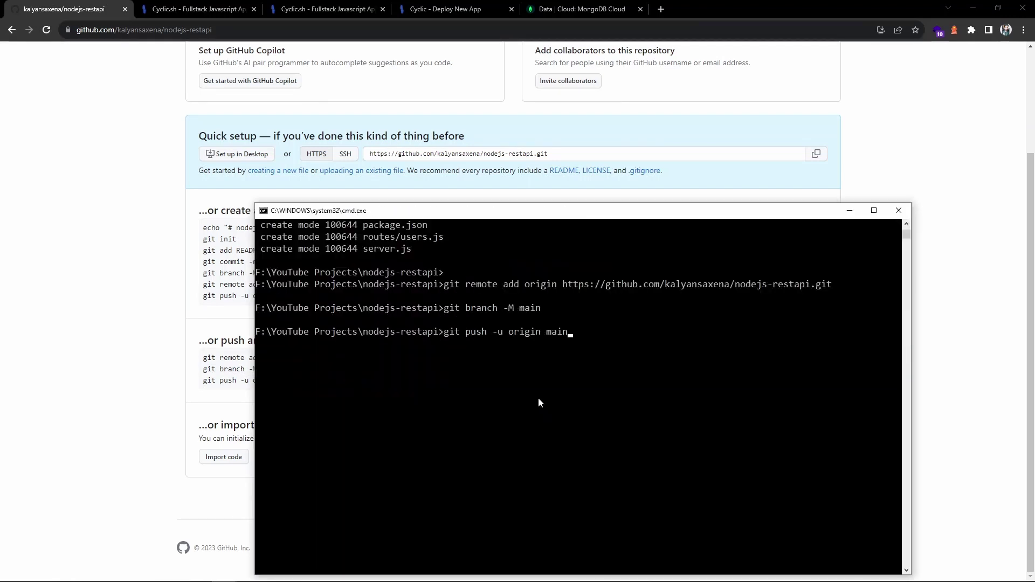
{"action": "key", "text": "Return"}
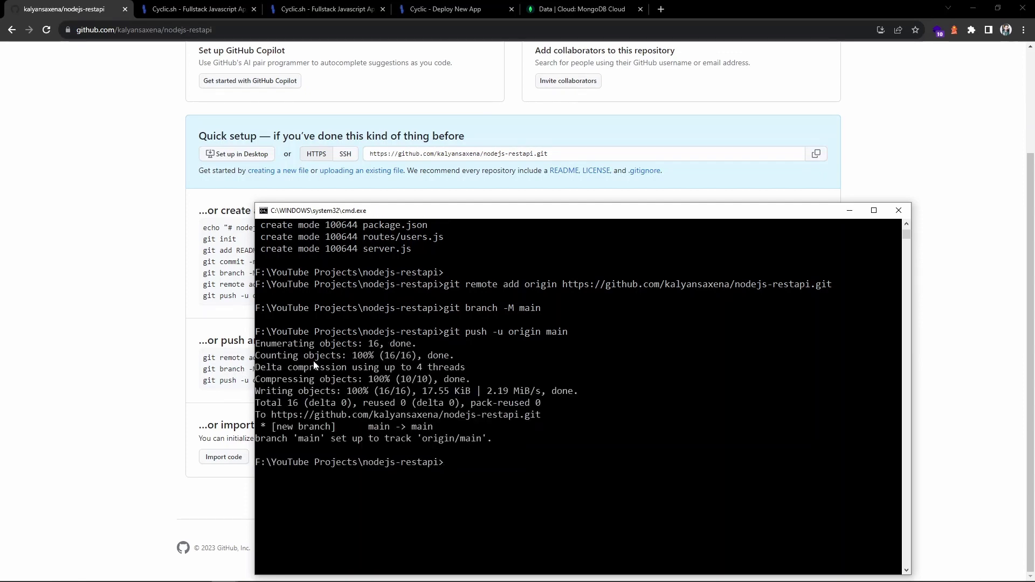
{"action": "left_click", "coordinate": [112, 175]}
{"action": "scroll", "coordinate": [114, 186], "scroll_direction": "up", "scroll_amount": 3}
{"action": "key", "text": "F5"}
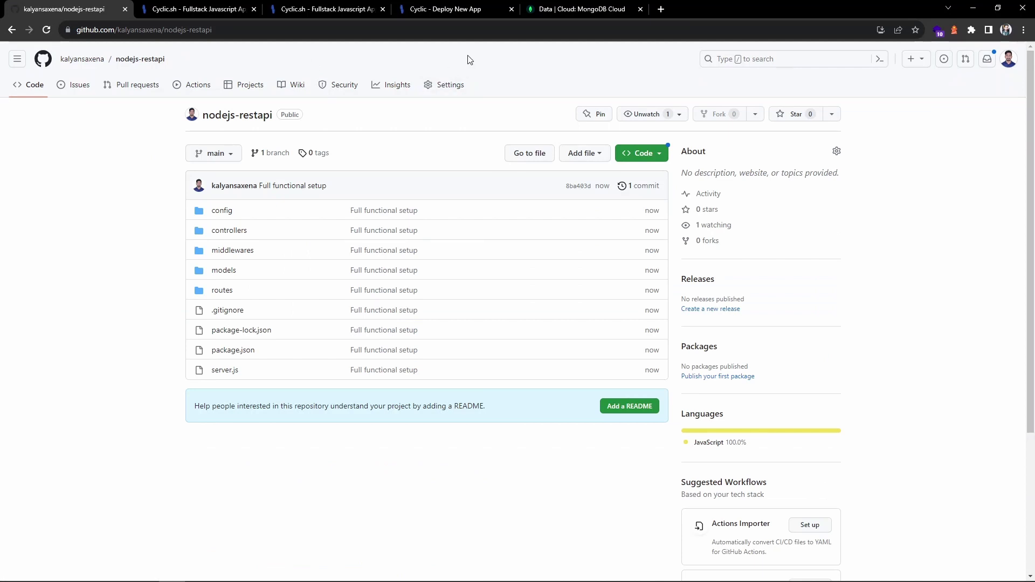
Switch to Cyclic's deploy page, refresh the repository list and choose the nodejs-restapi repository.
{"action": "left_click", "coordinate": [468, 10]}
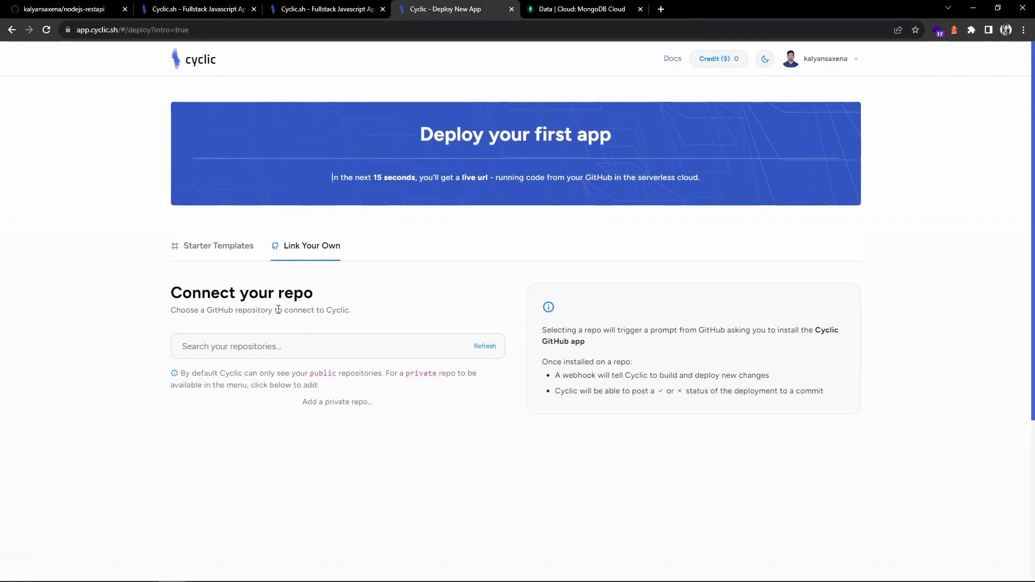
{"action": "left_click", "coordinate": [265, 346]}
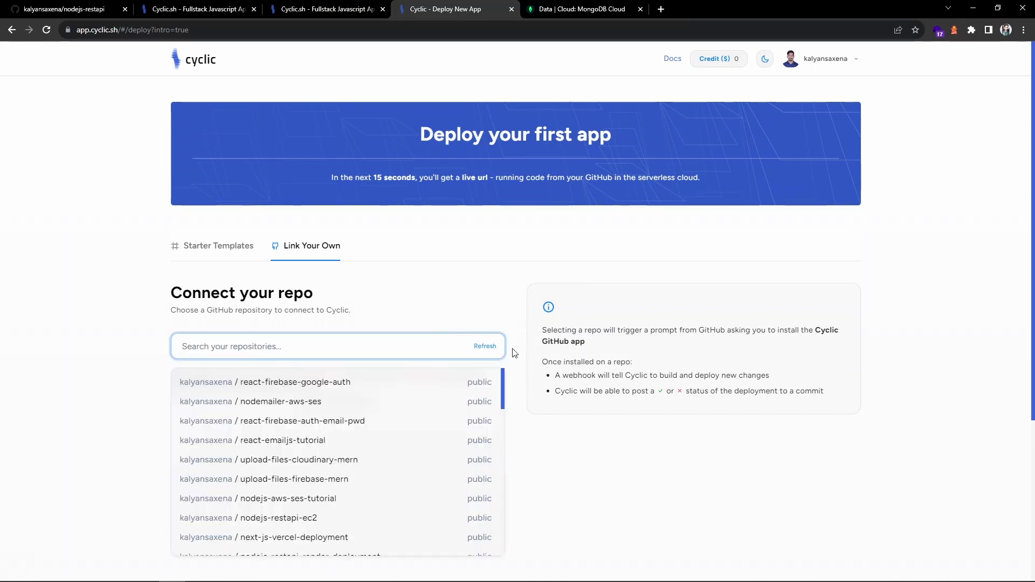
{"action": "left_click", "coordinate": [484, 347]}
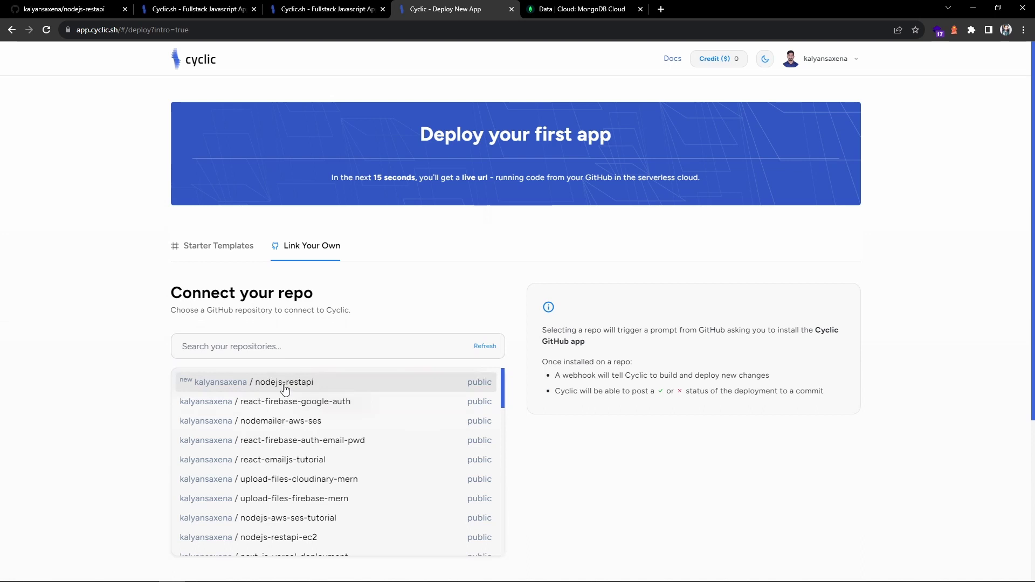
{"action": "left_click", "coordinate": [285, 383]}
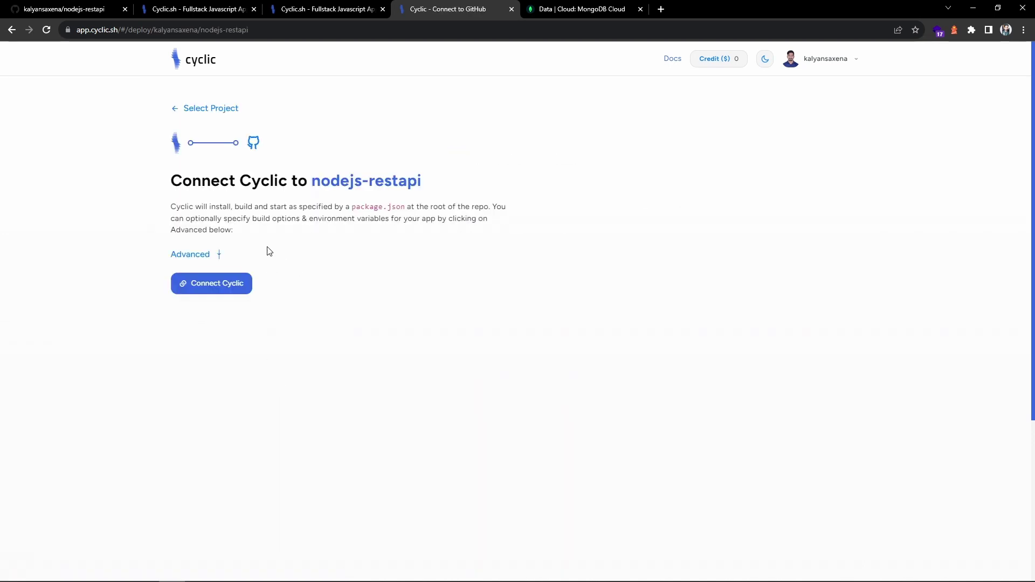
Expand the advanced settings for nodejs-restapi and review the runtime, root path, output path, static site and branch build options.
{"action": "left_click", "coordinate": [190, 256]}
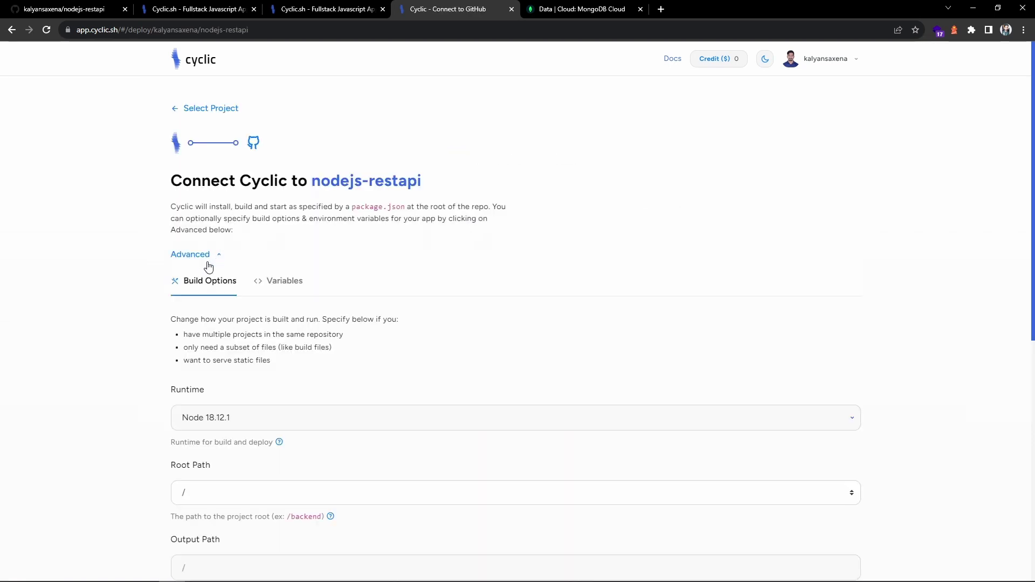
{"action": "scroll", "coordinate": [237, 254], "scroll_direction": "down", "scroll_amount": 2}
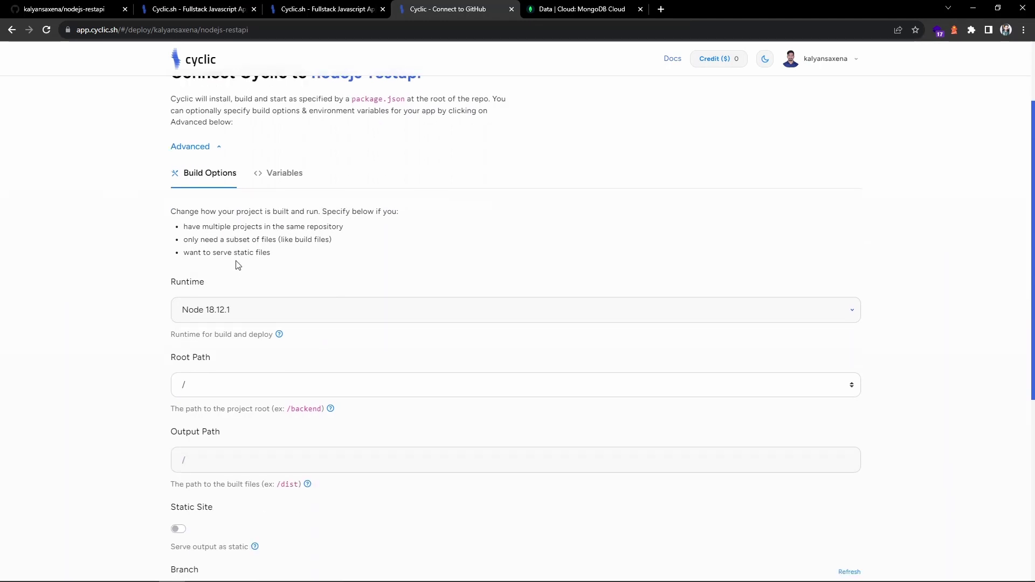
{"action": "scroll", "coordinate": [251, 304], "scroll_direction": "down", "scroll_amount": 1}
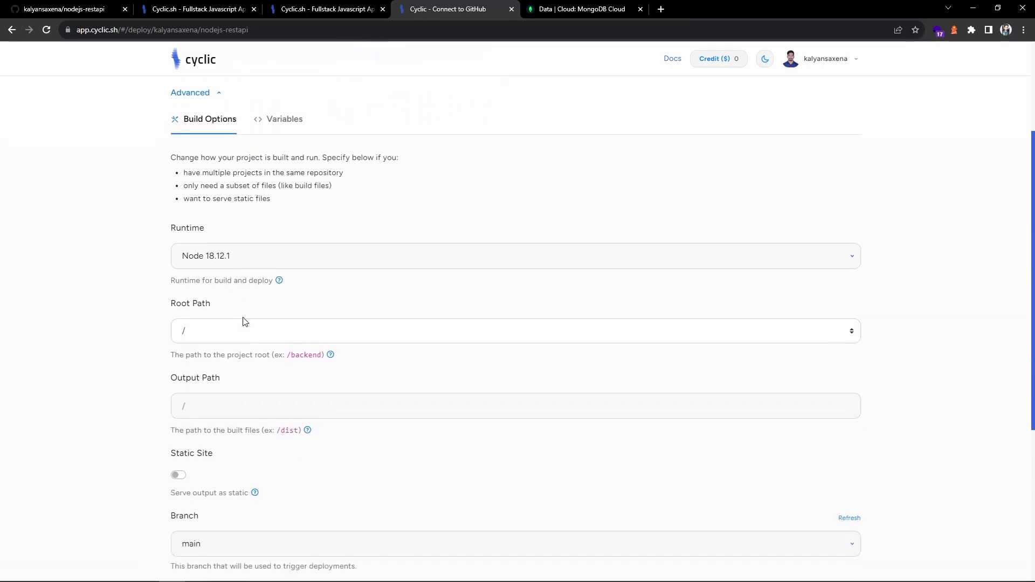
{"action": "scroll", "coordinate": [245, 322], "scroll_direction": "down", "scroll_amount": 2}
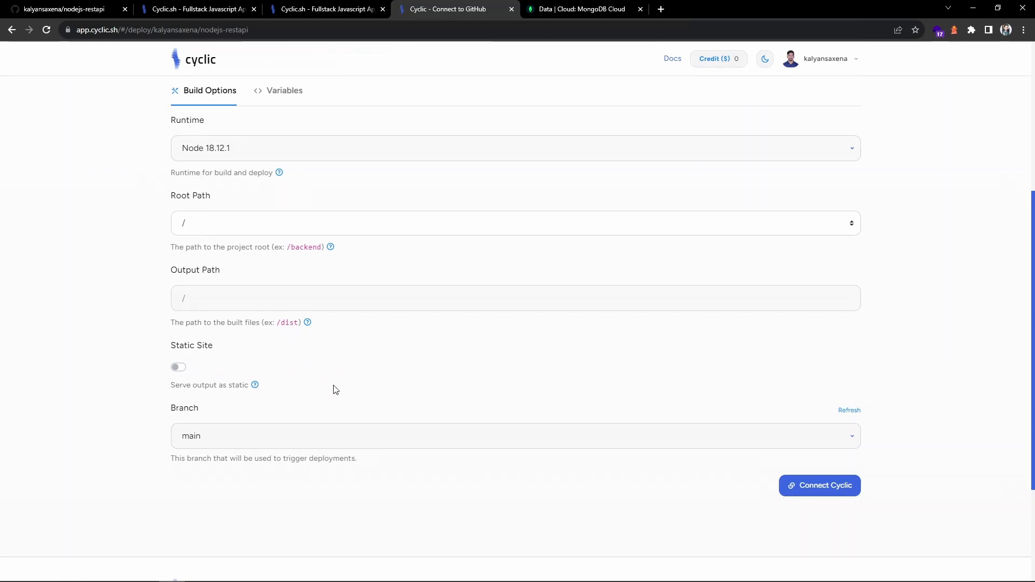
{"action": "scroll", "coordinate": [335, 388], "scroll_direction": "down", "scroll_amount": 1}
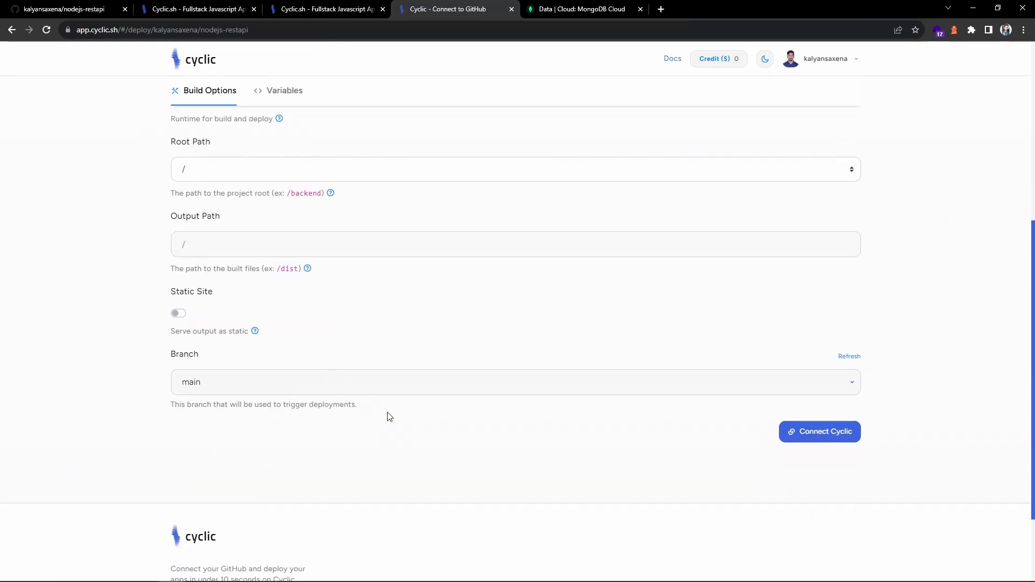
{"action": "scroll", "coordinate": [388, 418], "scroll_direction": "up", "scroll_amount": 6}
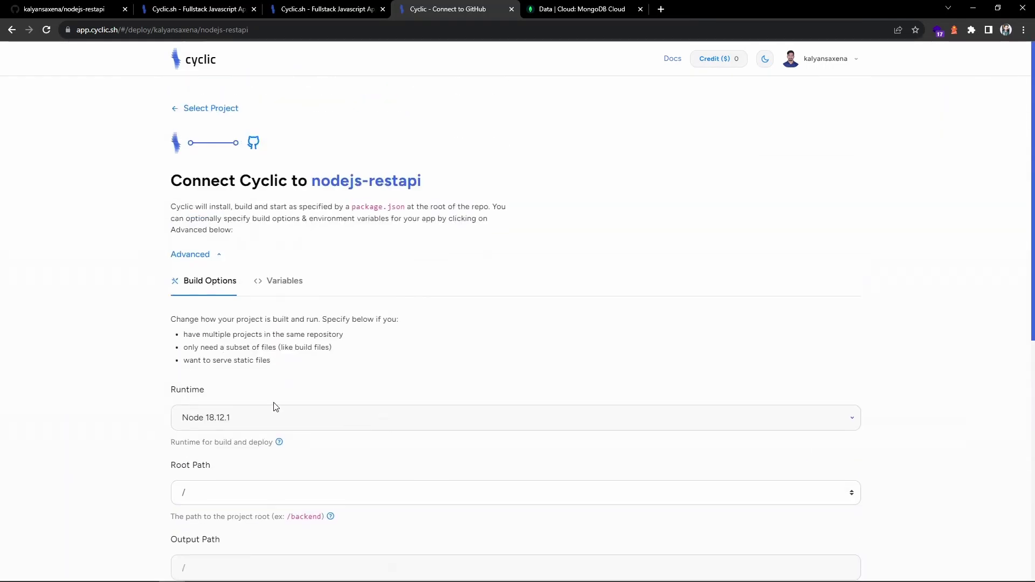
Add an environment variable PORT with value 5000, copying its name from the .env file in VS Code.
{"action": "scroll", "coordinate": [274, 408], "scroll_direction": "down", "scroll_amount": 1}
{"action": "left_click", "coordinate": [284, 232]}
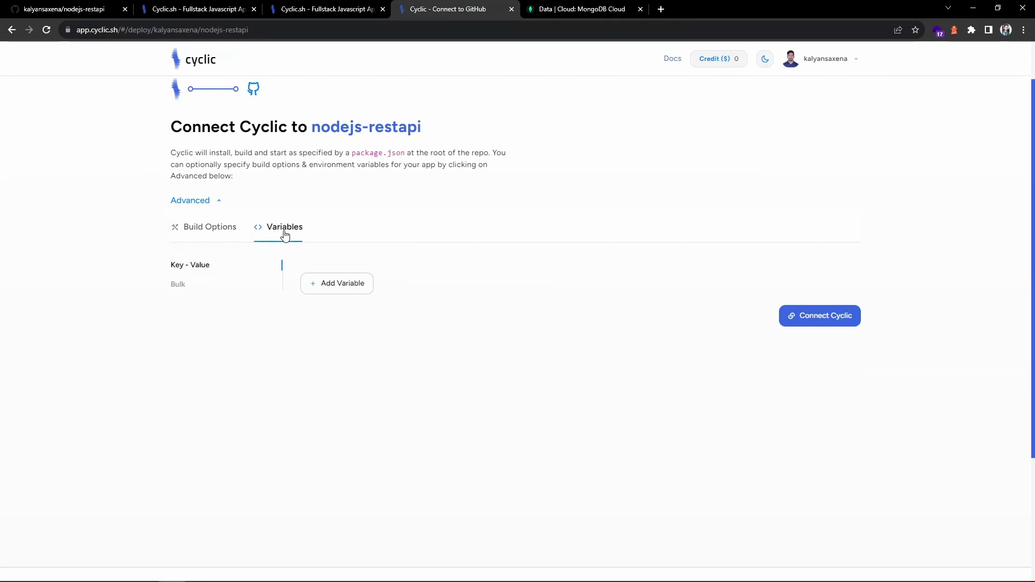
{"action": "left_click", "coordinate": [336, 289]}
{"action": "key", "text": "alt+Tab"}
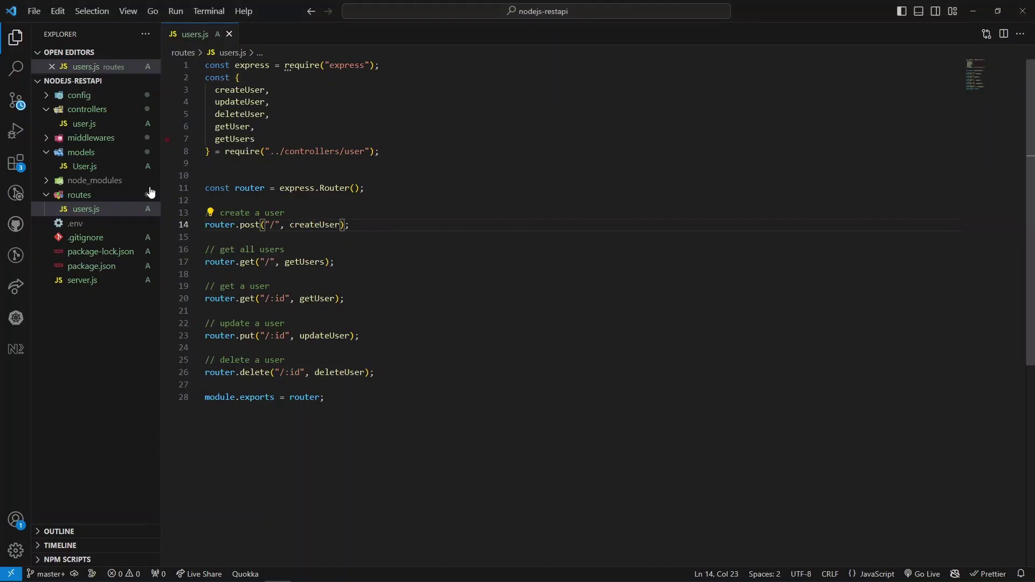
{"action": "left_click", "coordinate": [97, 226]}
{"action": "double_click", "coordinate": [211, 66]}
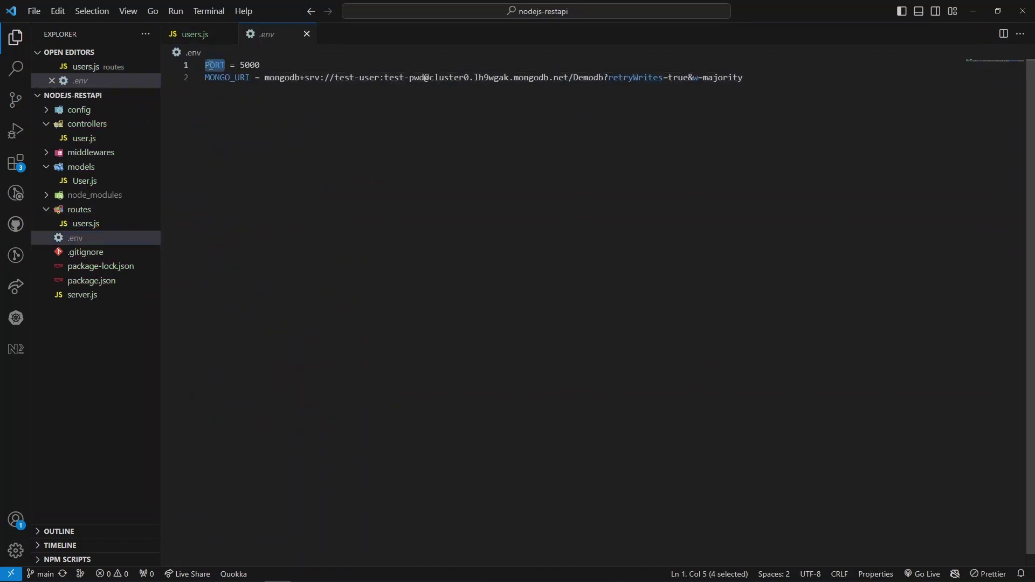
{"action": "key", "text": "ctrl+c"}
{"action": "key", "text": "alt+Tab"}
{"action": "key", "text": "ctrl+v"}
{"action": "key", "text": "Tab"}
{"action": "type", "text": "50"}
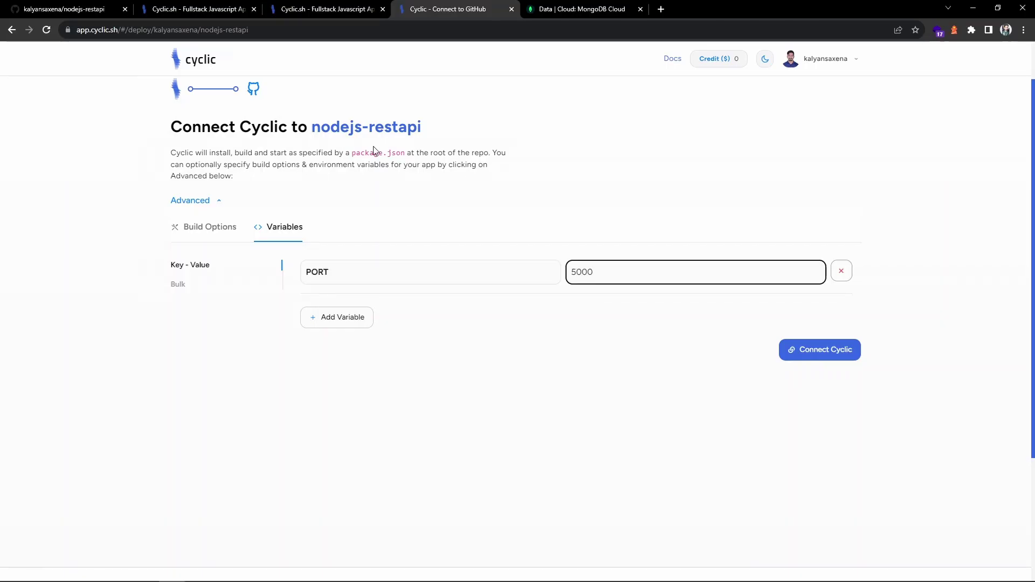
Add a MONGO_URI variable with the database connection string including its password from .env, and dismiss the MongoDB notice.
{"action": "left_click", "coordinate": [337, 317]}
{"action": "key", "text": "alt+Tab"}
{"action": "double_click", "coordinate": [229, 77]}
{"action": "key", "text": "alt+Tab"}
{"action": "left_click", "coordinate": [341, 314]}
{"action": "key", "text": "alt+Tab"}
{"action": "left_click_drag", "start_coordinate": [265, 78], "coordinate": [749, 79]}
{"action": "left_click_drag", "start_coordinate": [385, 78], "coordinate": [426, 78]}
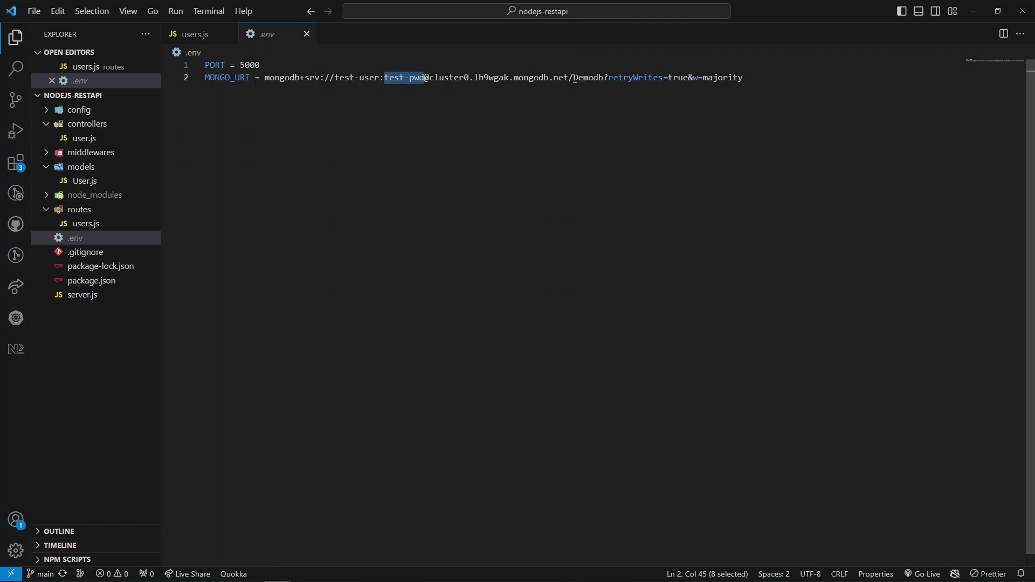
{"action": "left_click_drag", "start_coordinate": [605, 77], "coordinate": [578, 79]}
{"action": "left_click", "coordinate": [498, 100]}
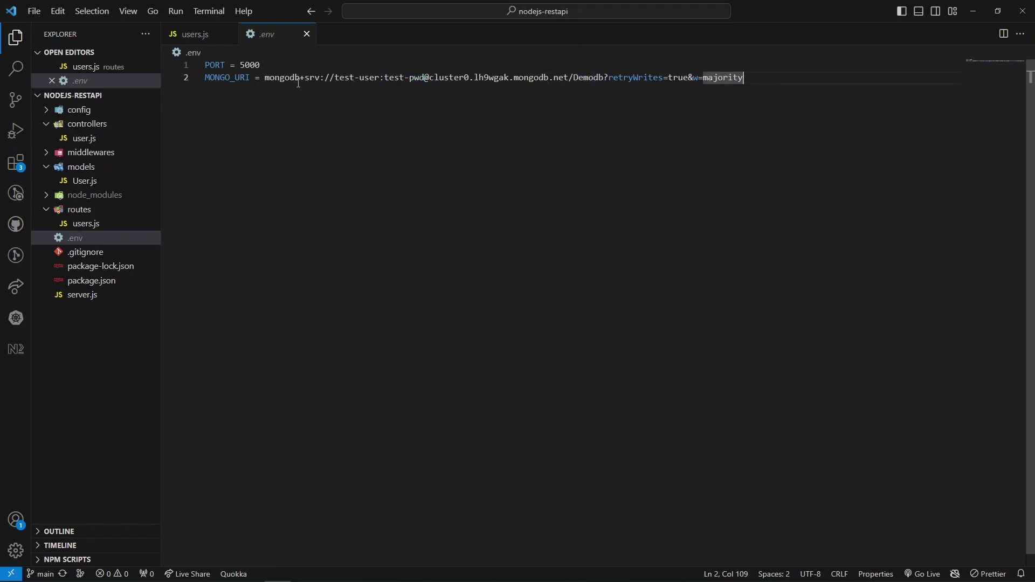
{"action": "left_click_drag", "start_coordinate": [264, 78], "coordinate": [565, 79]}
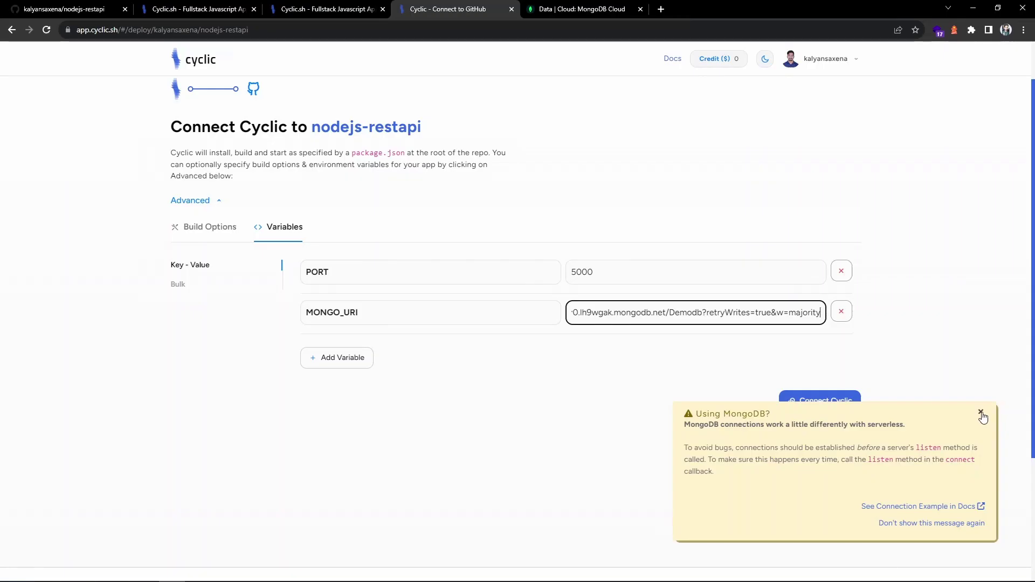
{"action": "left_click", "coordinate": [981, 413]}
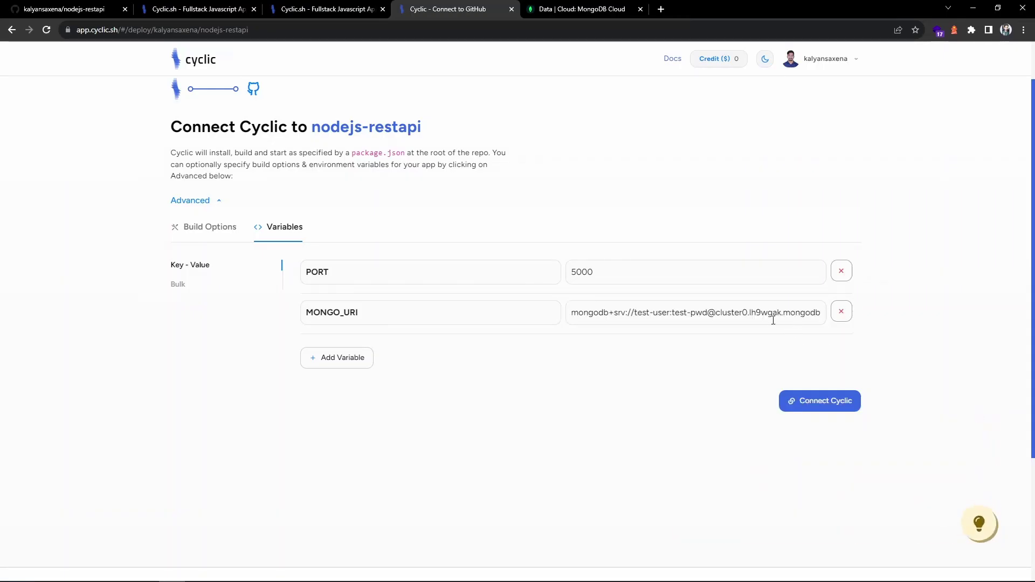
Connect Cyclic to the repository and approve installing its GitHub app on nodejs-restapi only.
{"action": "left_click", "coordinate": [819, 407]}
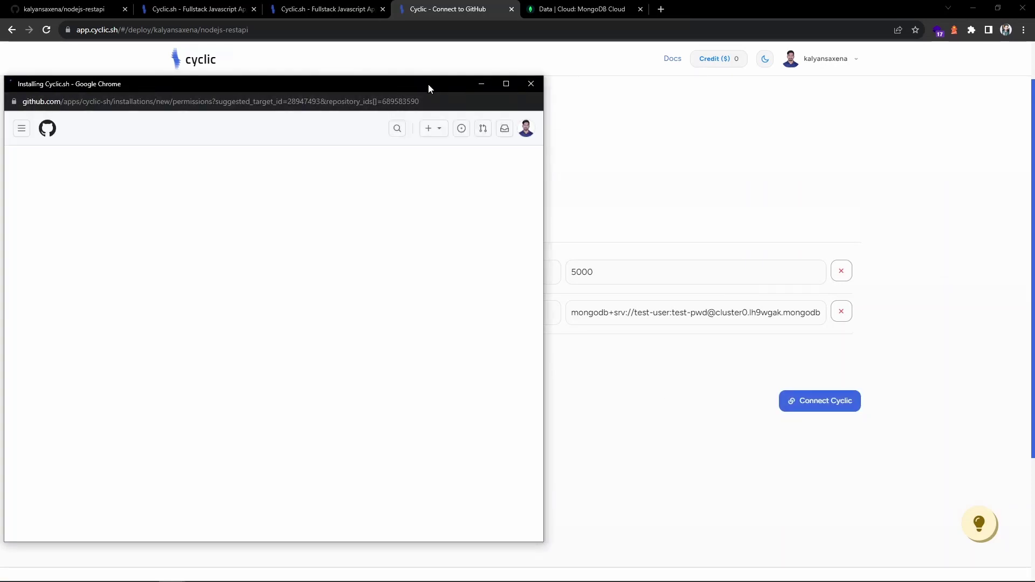
{"action": "left_click_drag", "start_coordinate": [428, 83], "coordinate": [532, 60]}
{"action": "scroll", "coordinate": [317, 238], "scroll_direction": "down", "scroll_amount": 3}
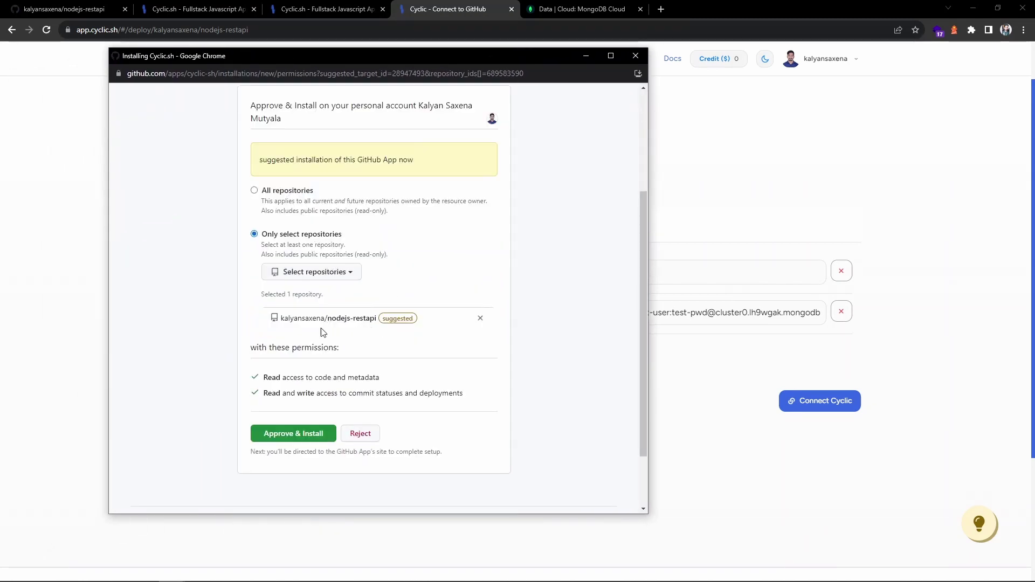
{"action": "left_click", "coordinate": [294, 435]}
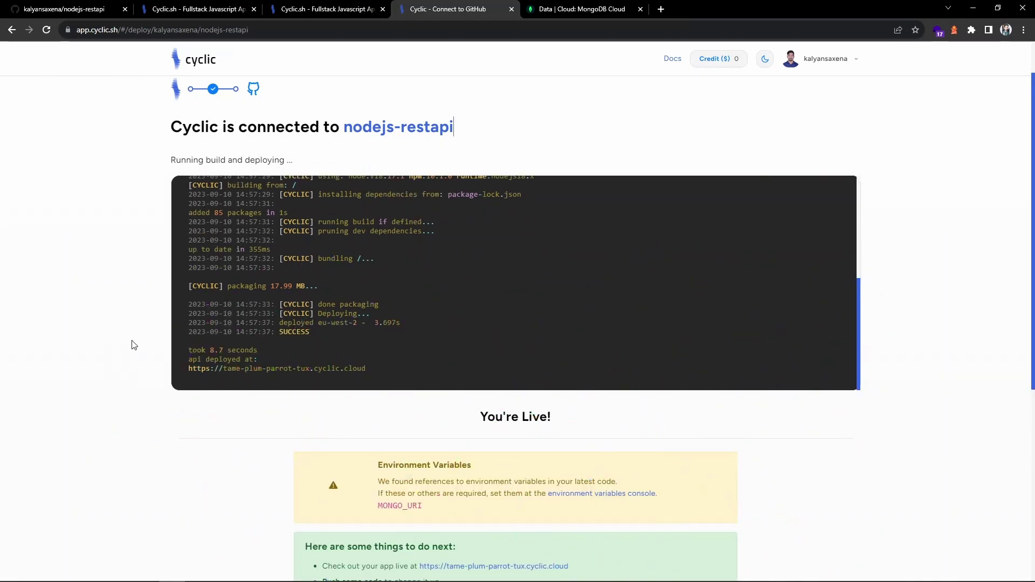
Go to the Nodejs-Restapi dashboard and open the deployed app's URL to check its root response.
{"action": "scroll", "coordinate": [334, 418], "scroll_direction": "down", "scroll_amount": 4}
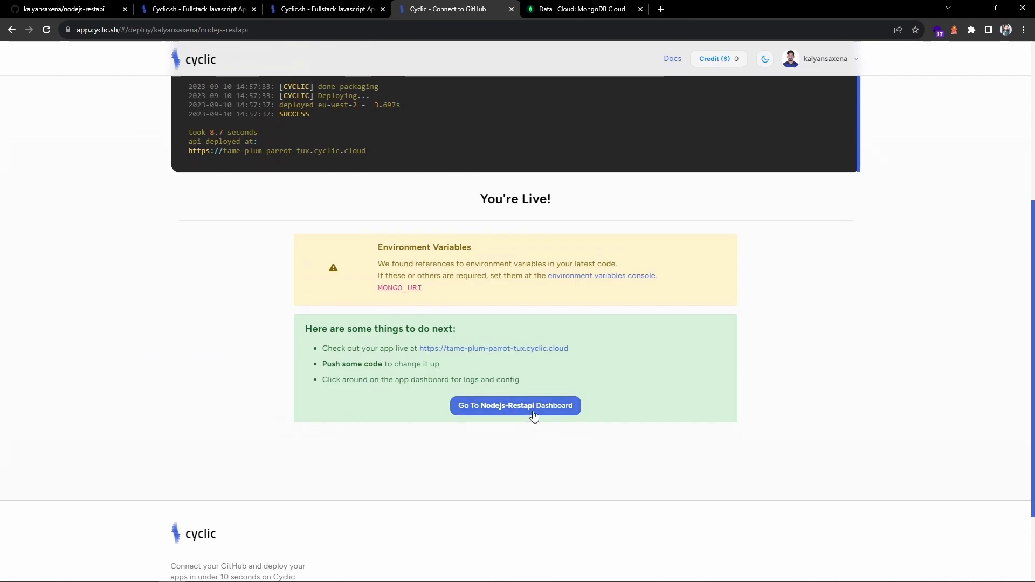
{"action": "left_click", "coordinate": [534, 413]}
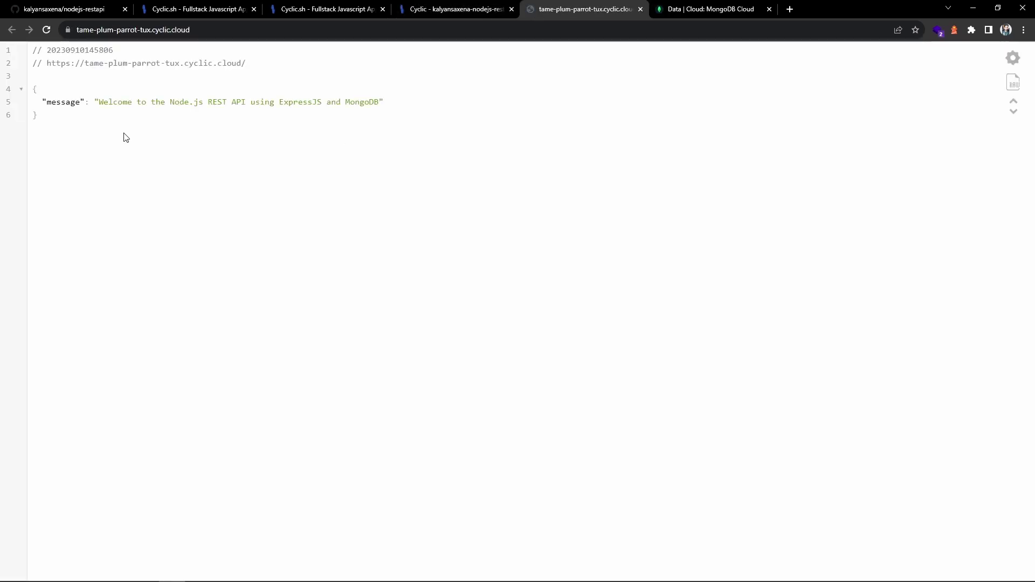
{"action": "left_click_drag", "start_coordinate": [39, 113], "coordinate": [35, 93]}
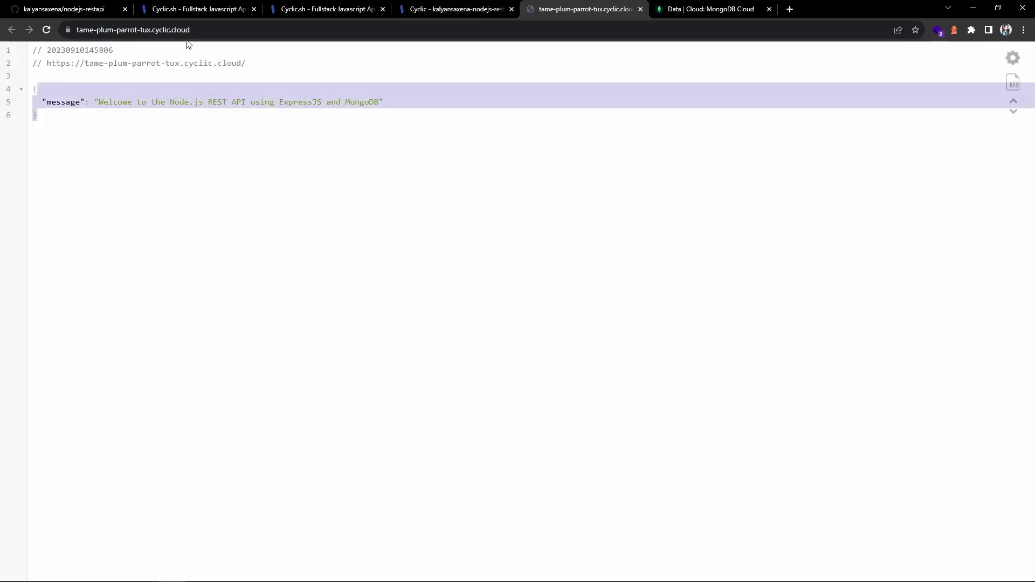
{"action": "left_click", "coordinate": [158, 113]}
Load the /api/users endpoint of the deployed app to check the list of users.
{"action": "left_click", "coordinate": [220, 31]}
{"action": "double_click", "coordinate": [220, 31]}
{"action": "left_click", "coordinate": [220, 31]}
{"action": "type", "text": "/api/us"}
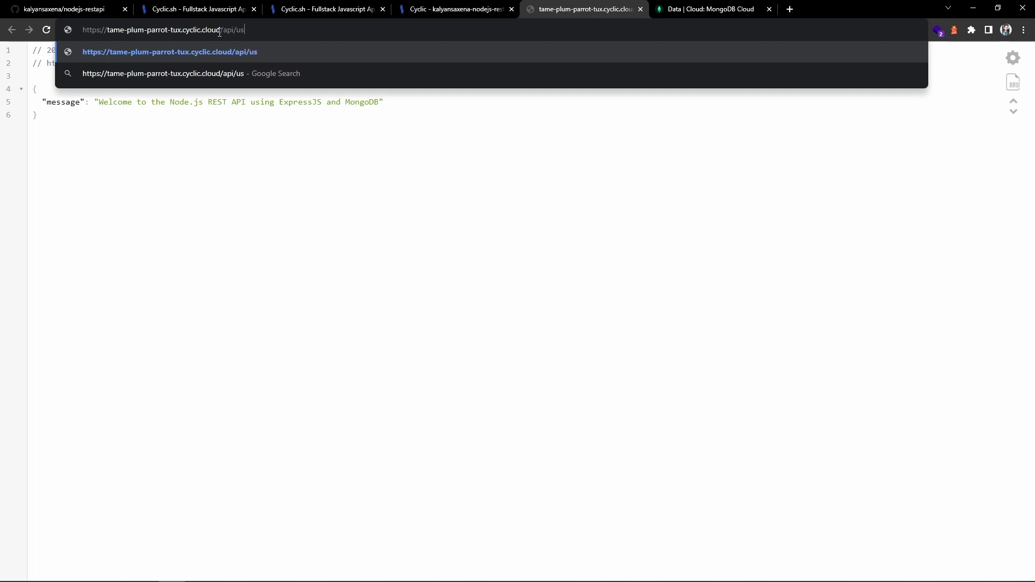
{"action": "type", "text": "ers"}
{"action": "key", "text": "Return"}
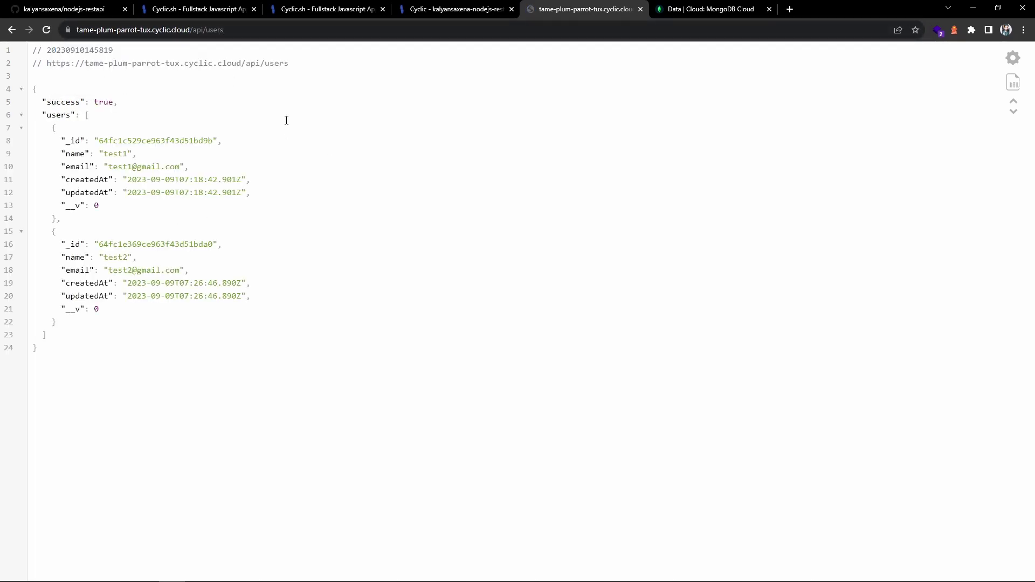
Give the deployed app the custom subdomain nodejs-restapi in its Cyclic environment settings and save the change.
{"action": "left_click", "coordinate": [449, 7]}
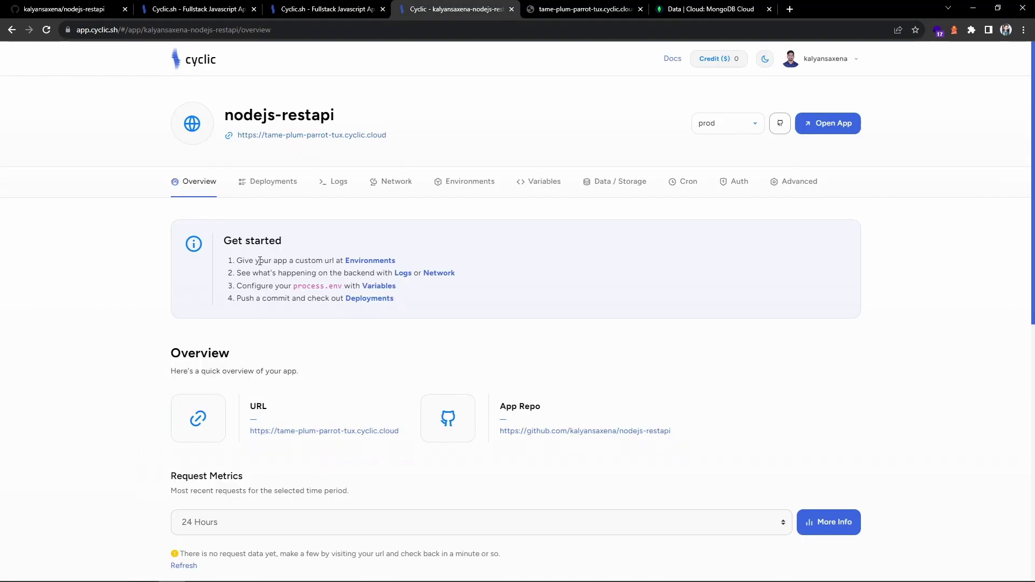
{"action": "left_click_drag", "start_coordinate": [257, 261], "coordinate": [335, 260]}
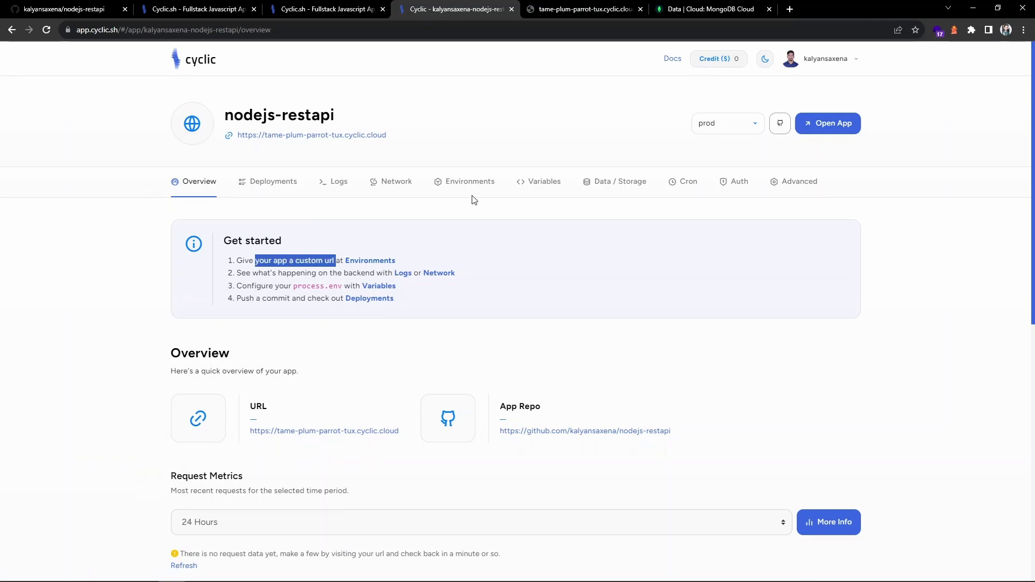
{"action": "left_click", "coordinate": [440, 240]}
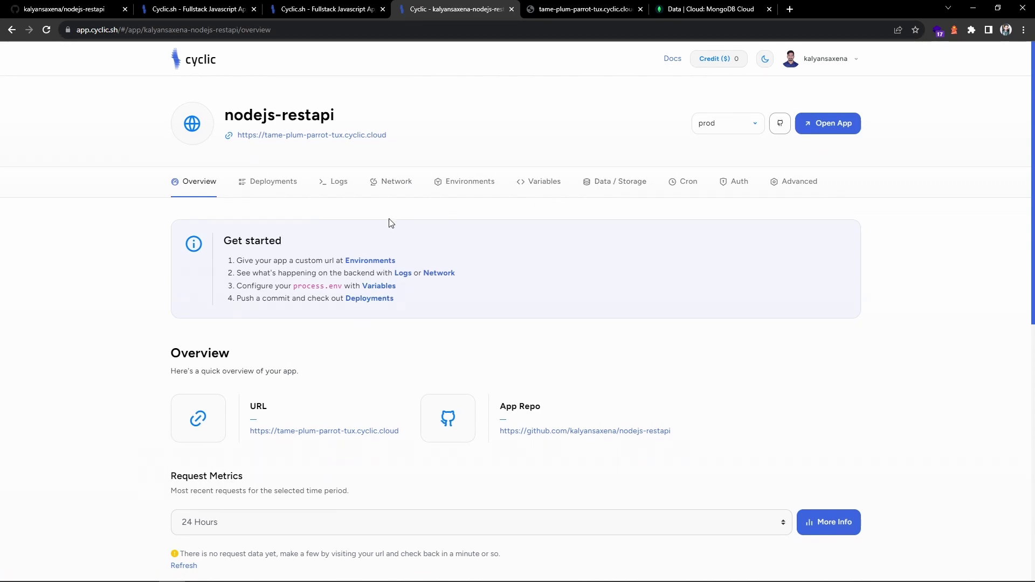
{"action": "left_click", "coordinate": [477, 185]}
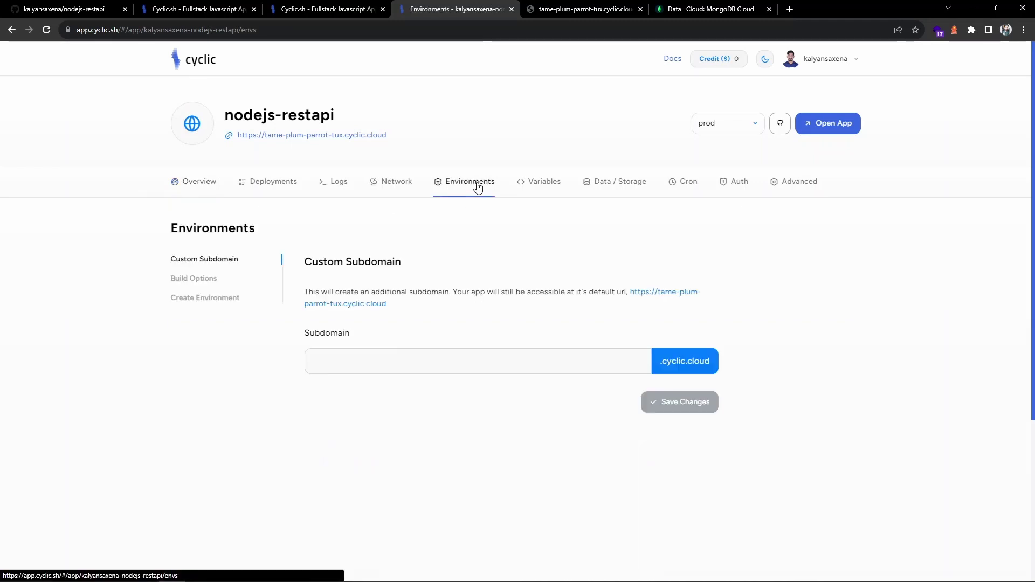
{"action": "left_click", "coordinate": [384, 360]}
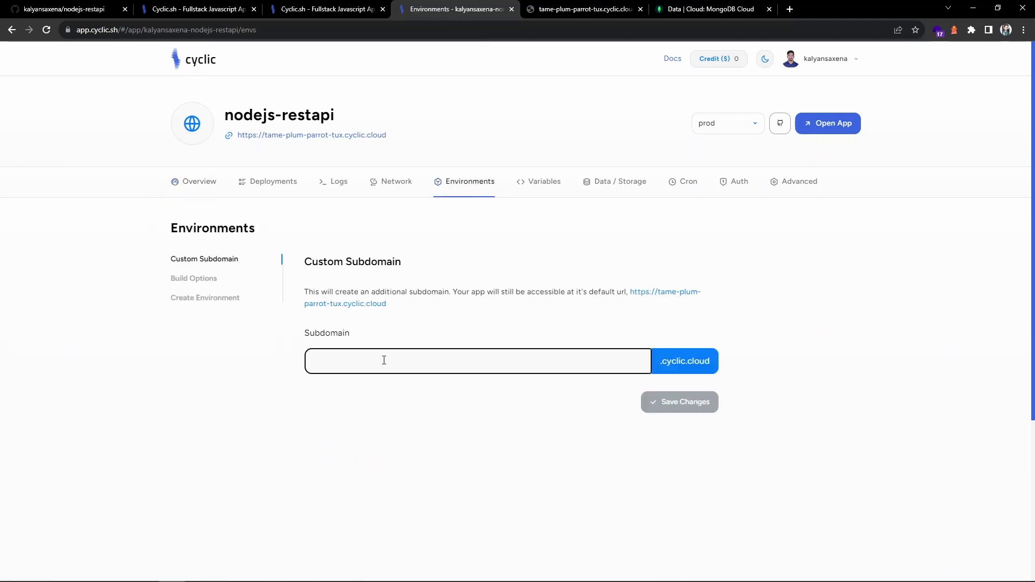
{"action": "type", "text": "nodejs-restapi"}
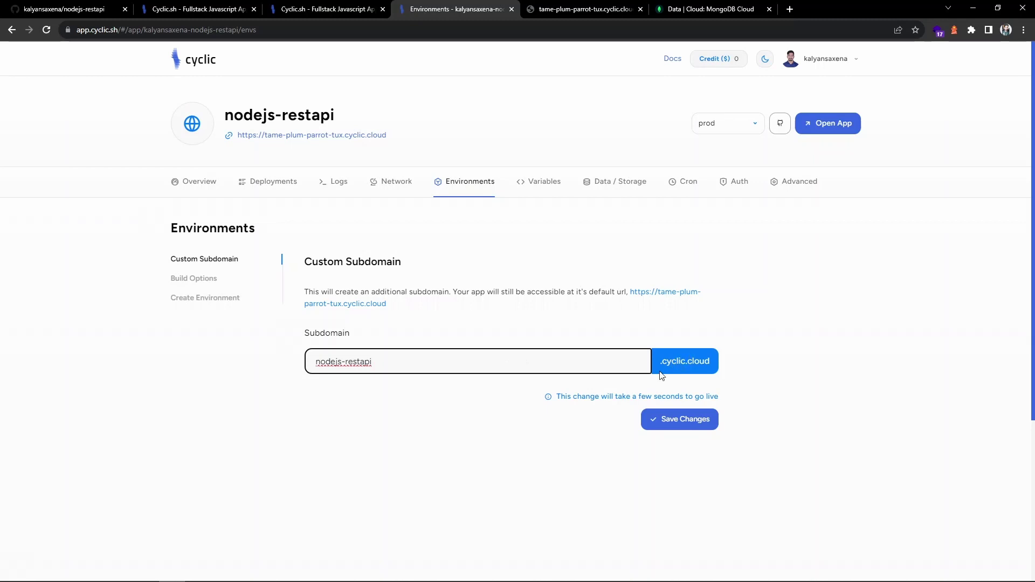
{"action": "left_click", "coordinate": [671, 420]}
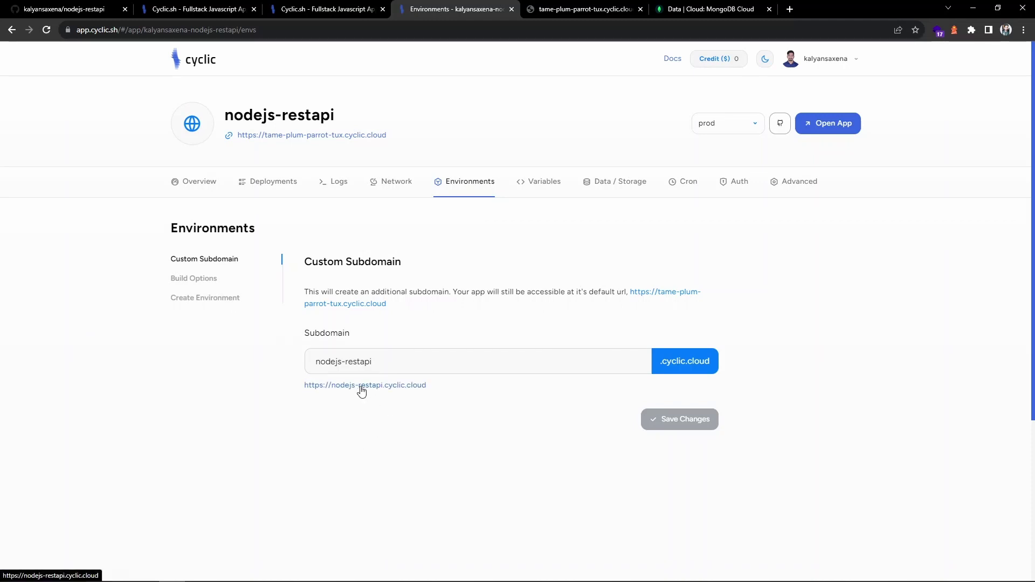
Open the app at nodejs-restapi.cyclic.cloud and reload /api/users on the default URL to check that both addresses respond.
{"action": "left_click", "coordinate": [203, 184]}
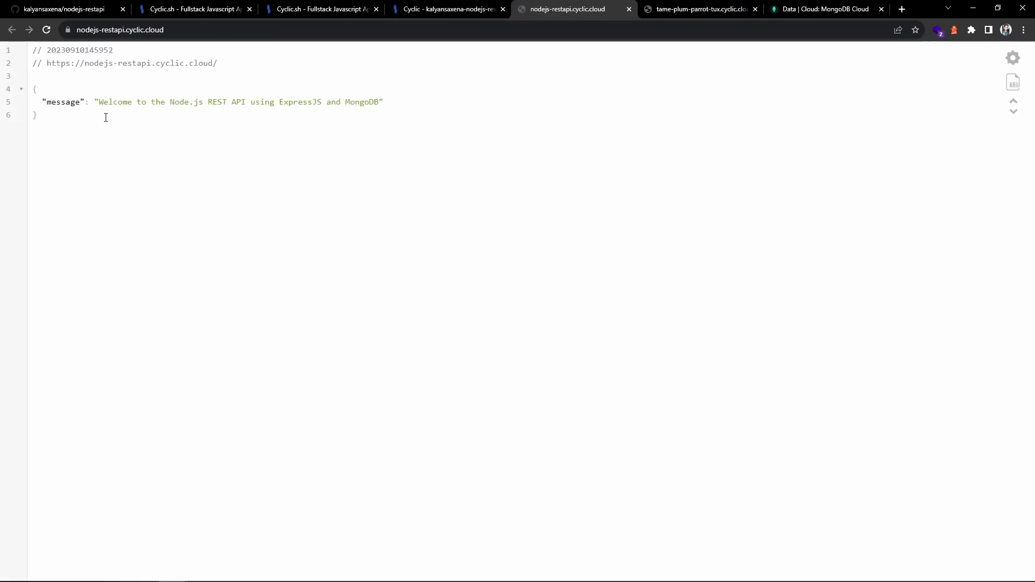
{"action": "left_click", "coordinate": [665, 8]}
{"action": "left_click", "coordinate": [47, 29]}
{"action": "left_click_drag", "start_coordinate": [223, 30], "coordinate": [76, 30]}
{"action": "left_click", "coordinate": [403, 101]}
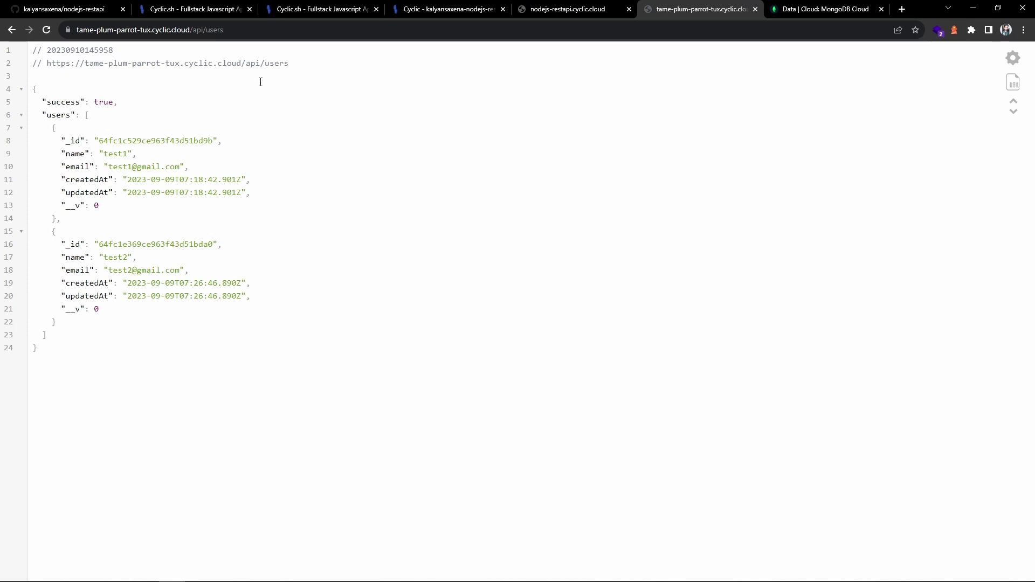
{"action": "left_click", "coordinate": [546, 14]}
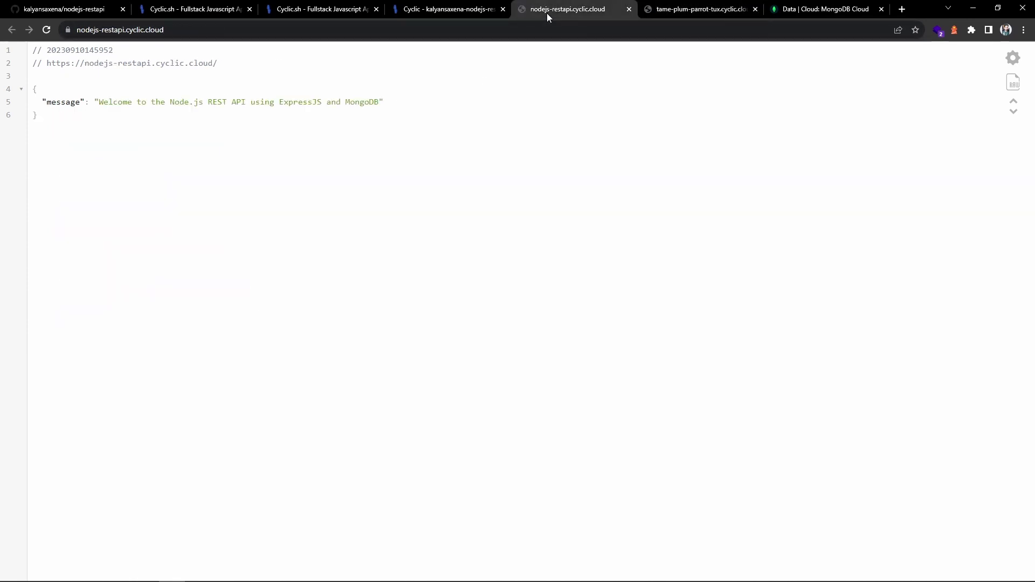
Review the app's custom domain settings and overview in Cyclic, and check the Demodb users collection in MongoDB Atlas.
{"action": "left_click", "coordinate": [413, 16]}
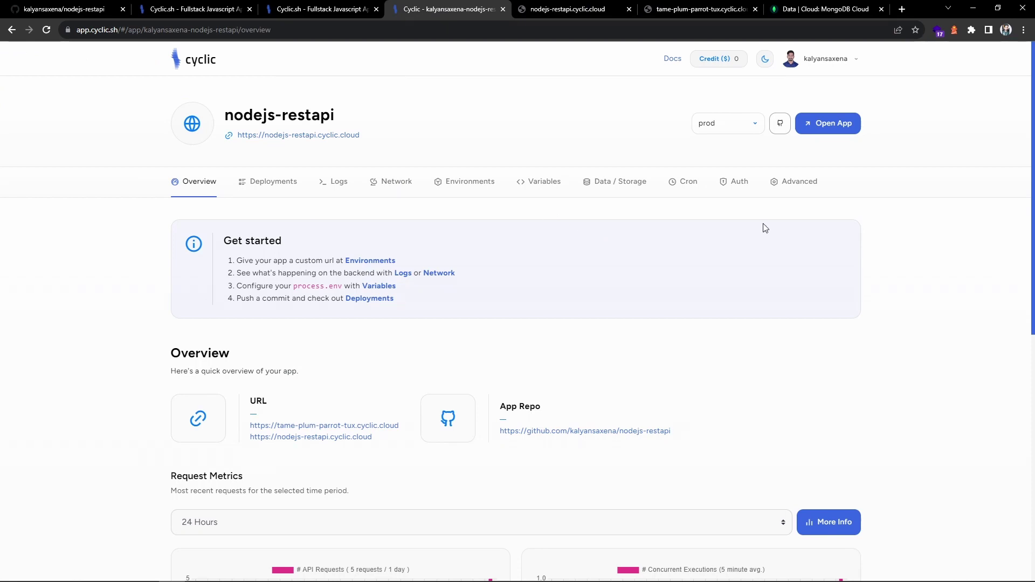
{"action": "left_click", "coordinate": [788, 184]}
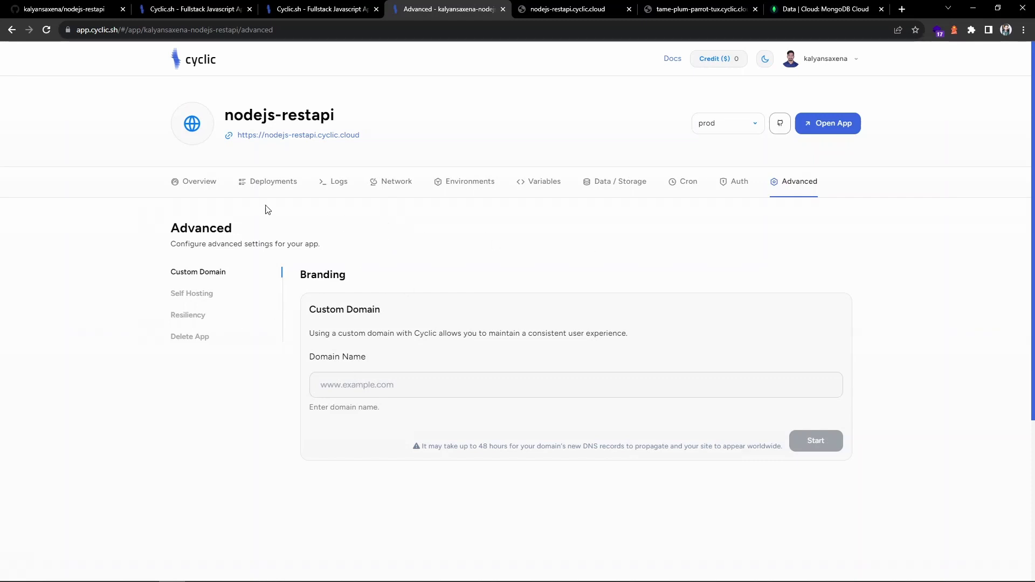
{"action": "left_click", "coordinate": [208, 190]}
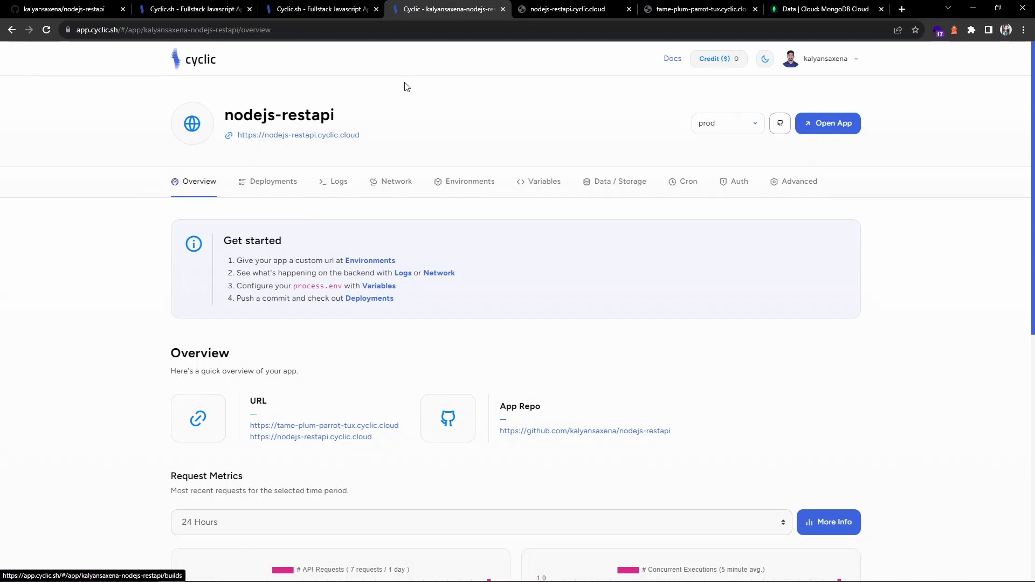
{"action": "left_click", "coordinate": [837, 9]}
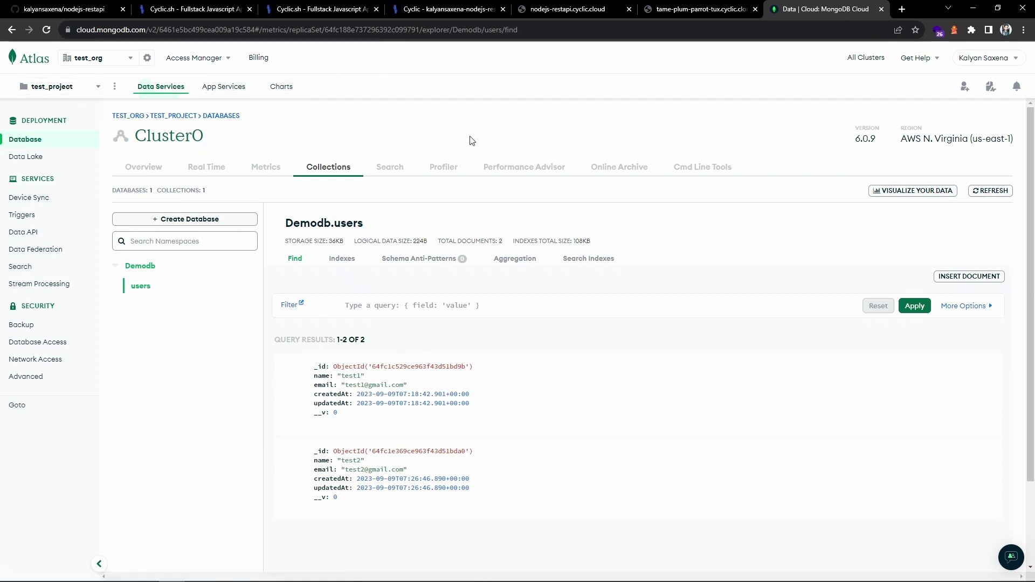
{"action": "left_click", "coordinate": [434, 9]}
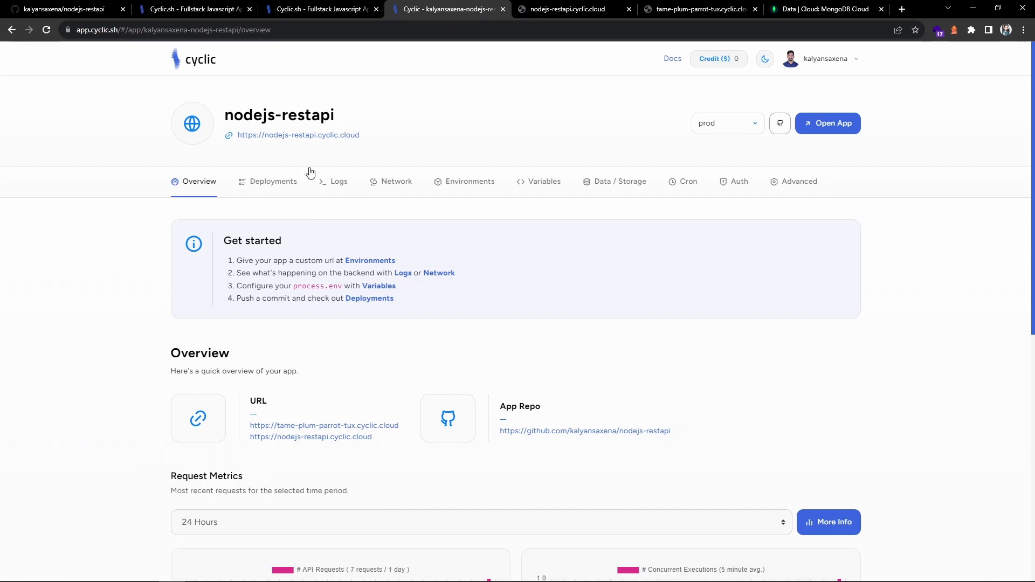